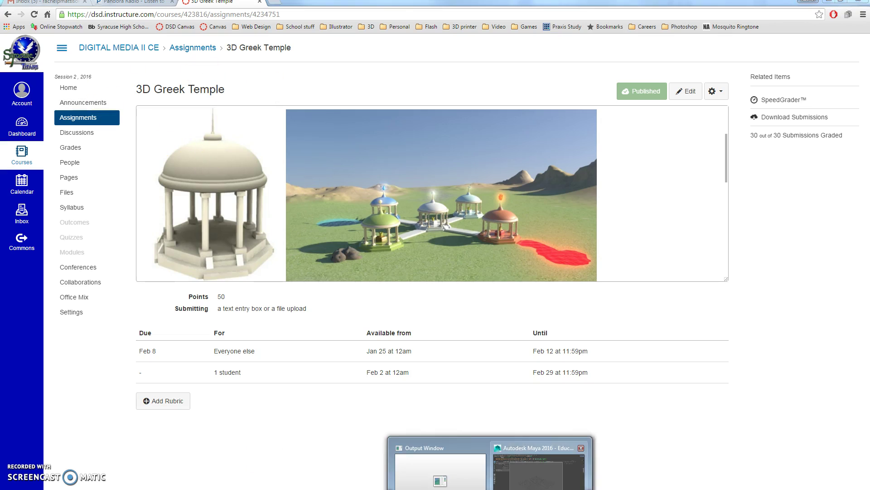
Create an 8-sided polygon cylinder with radius 10 and height 1 as the temple base
{"action": "left_click", "coordinate": [524, 472]}
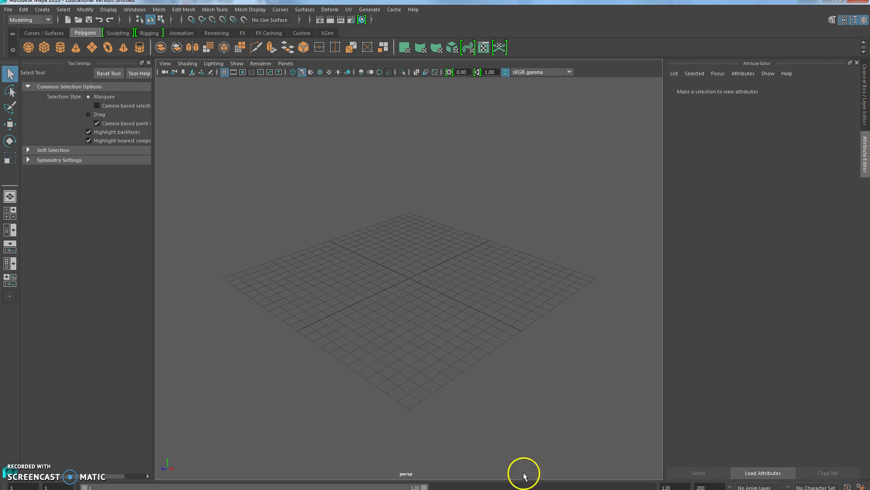
{"action": "left_click", "coordinate": [45, 11]}
{"action": "left_click", "coordinate": [84, 36]}
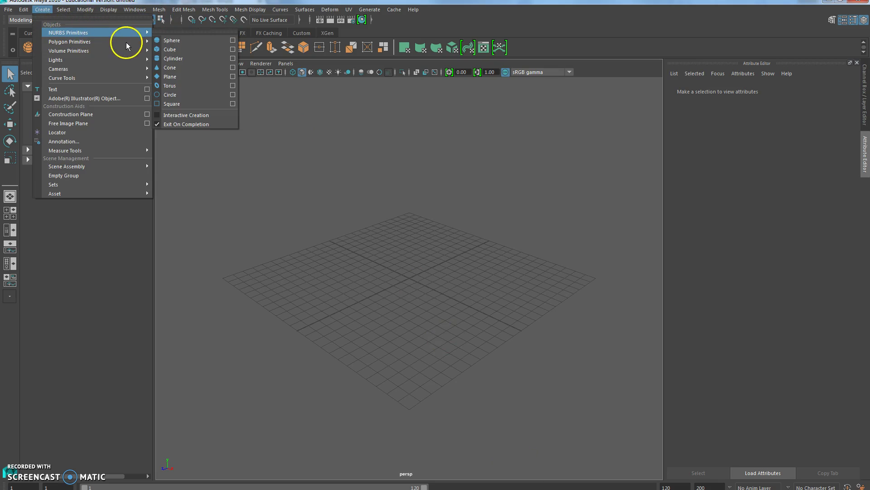
{"action": "mouse_move", "coordinate": [135, 44]}
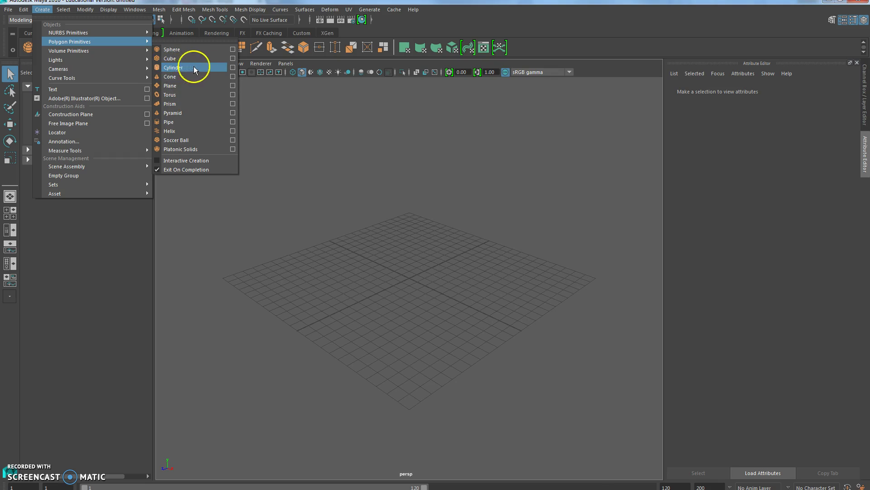
{"action": "left_click", "coordinate": [232, 67]}
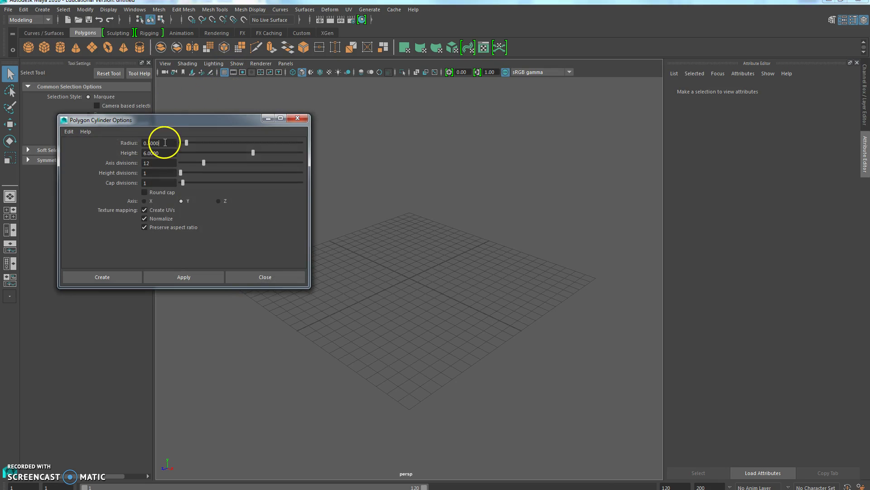
{"action": "left_click_drag", "start_coordinate": [166, 145], "coordinate": [94, 142]}
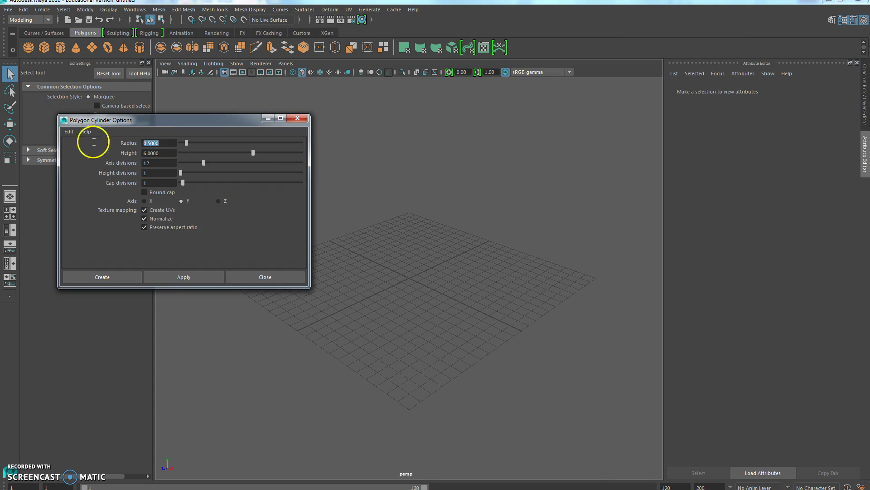
{"action": "type", "text": "10"}
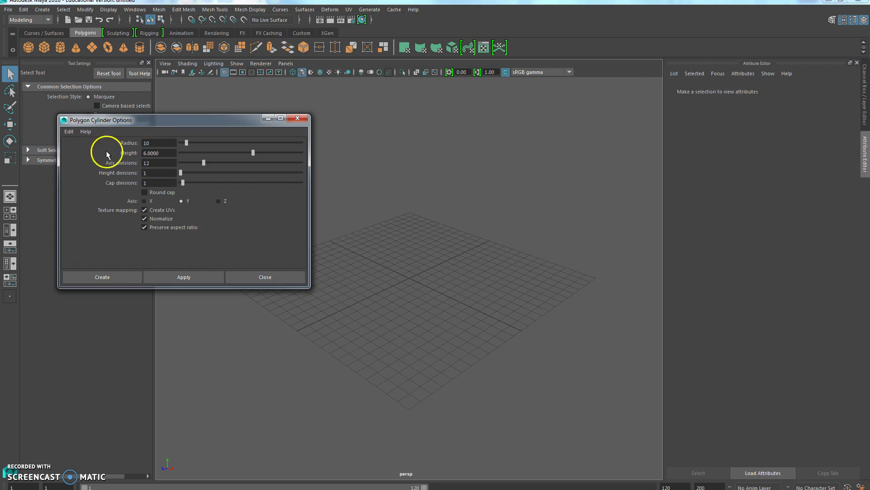
{"action": "left_click_drag", "start_coordinate": [166, 155], "coordinate": [136, 151]}
{"action": "type", "text": "1"}
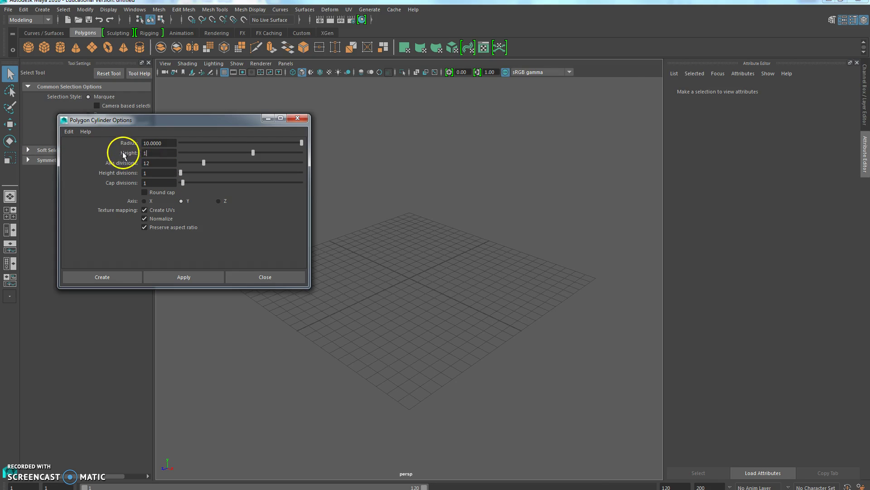
{"action": "left_click", "coordinate": [146, 163]}
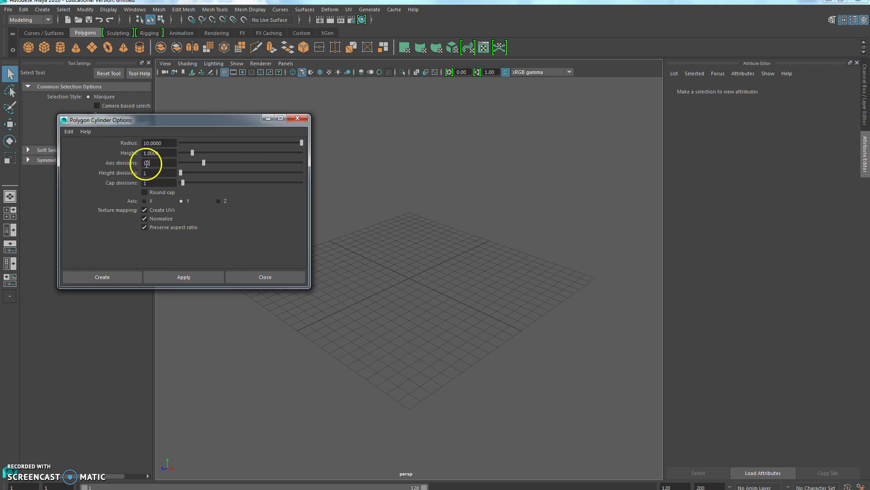
{"action": "type", "text": "8"}
{"action": "left_click", "coordinate": [116, 276]}
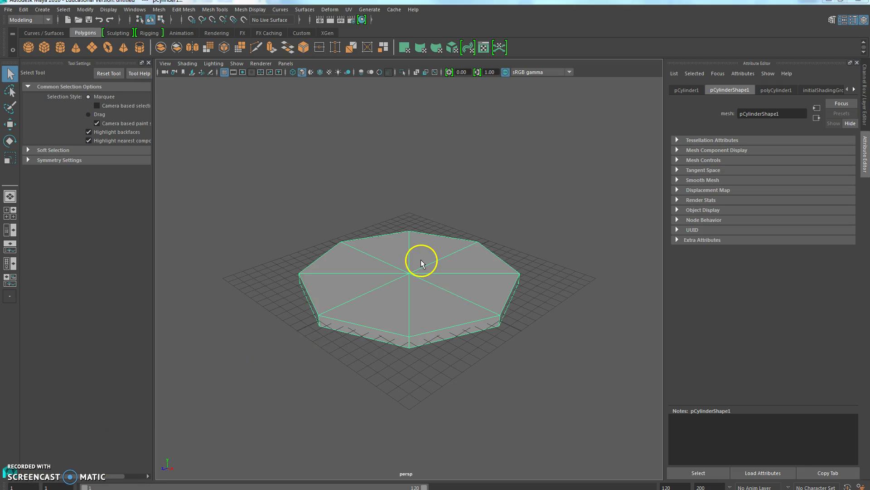
In the front view, raise the octagonal cylinder to Translate Y 0.5
{"action": "key", "text": "w"}
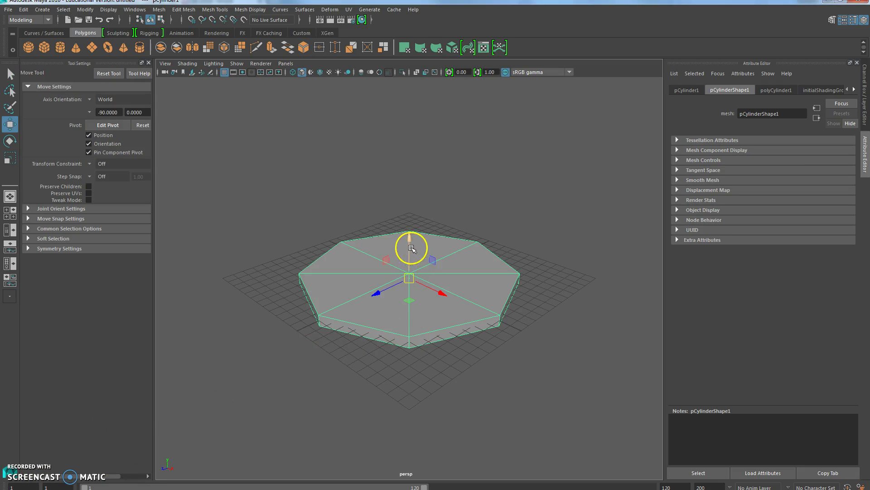
{"action": "left_click", "coordinate": [10, 213]}
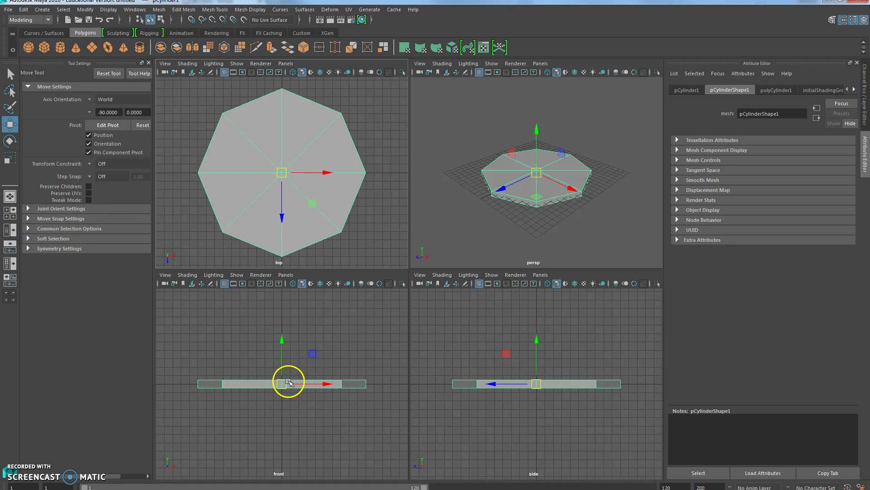
{"action": "key", "text": "space"}
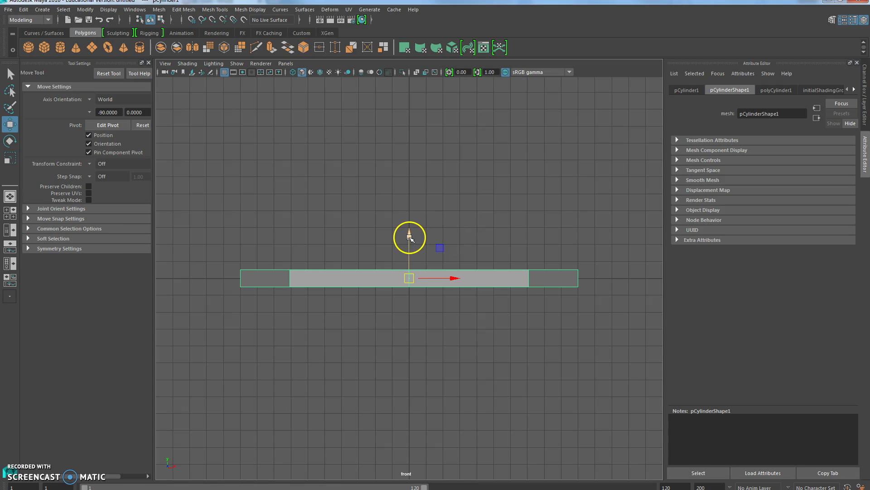
{"action": "left_click_drag", "start_coordinate": [410, 237], "coordinate": [412, 229]}
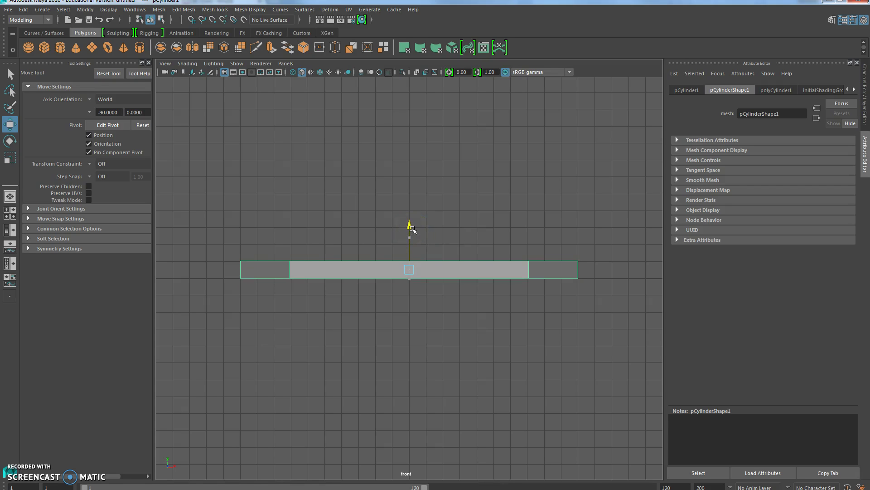
{"action": "left_click", "coordinate": [864, 78]}
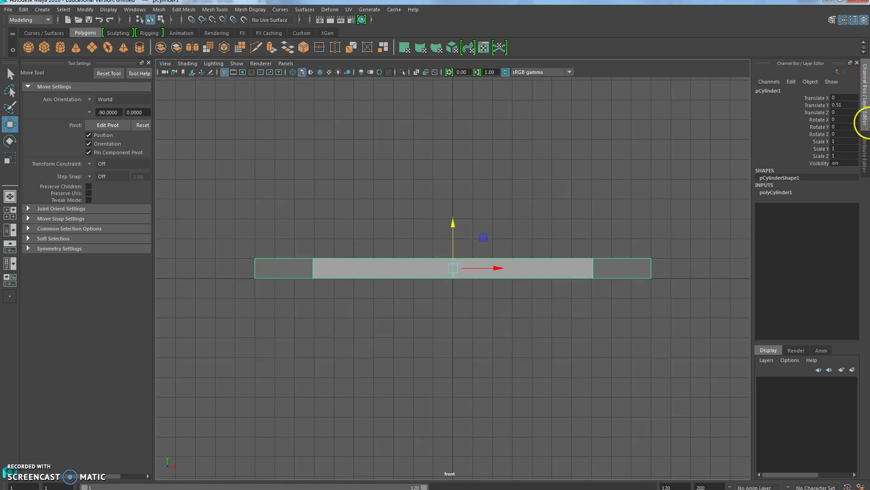
{"action": "left_click", "coordinate": [846, 105]}
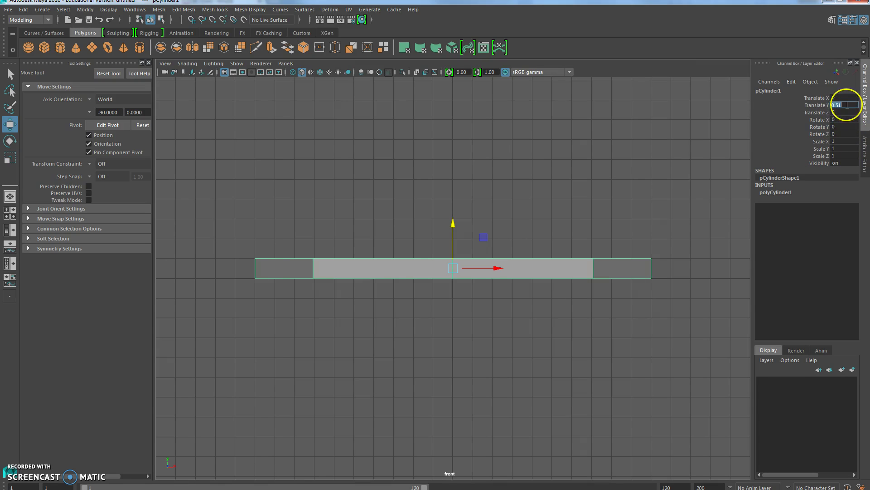
{"action": "key", "text": "Return"}
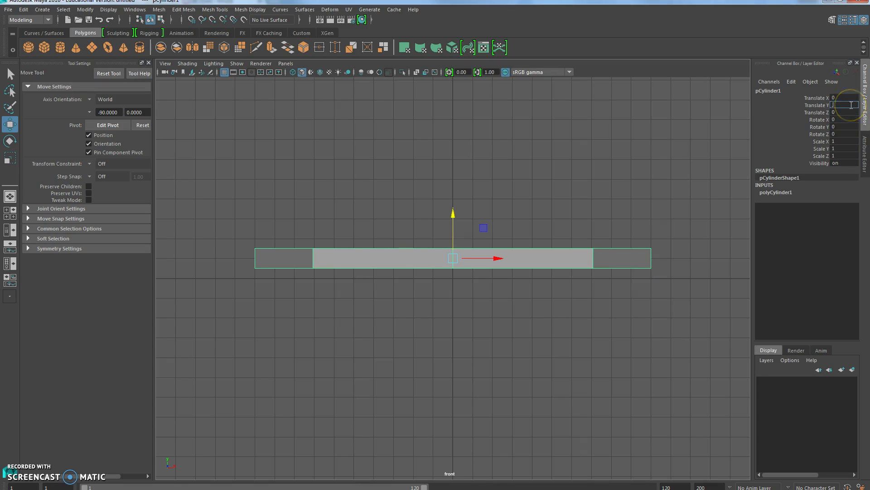
{"action": "type", "text": "0.5"}
{"action": "key", "text": "Return"}
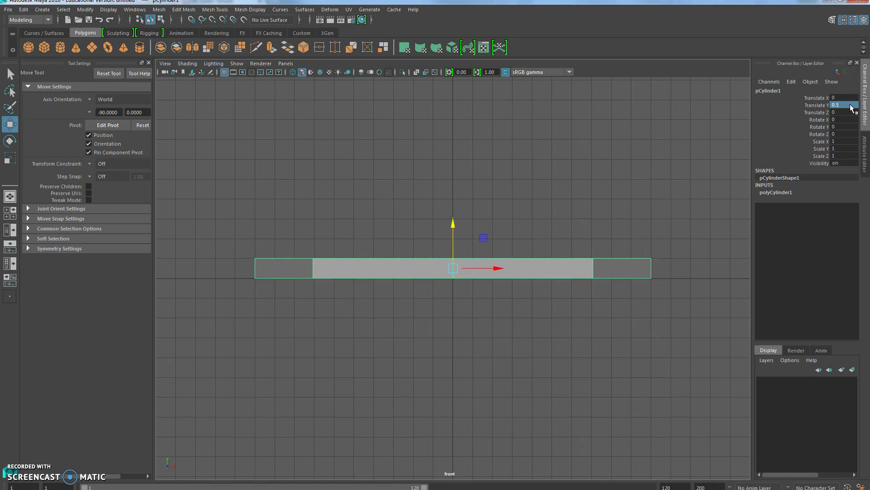
Rotate the base to -22.5 degrees on Y so a flat side faces front
{"action": "key", "text": "space"}
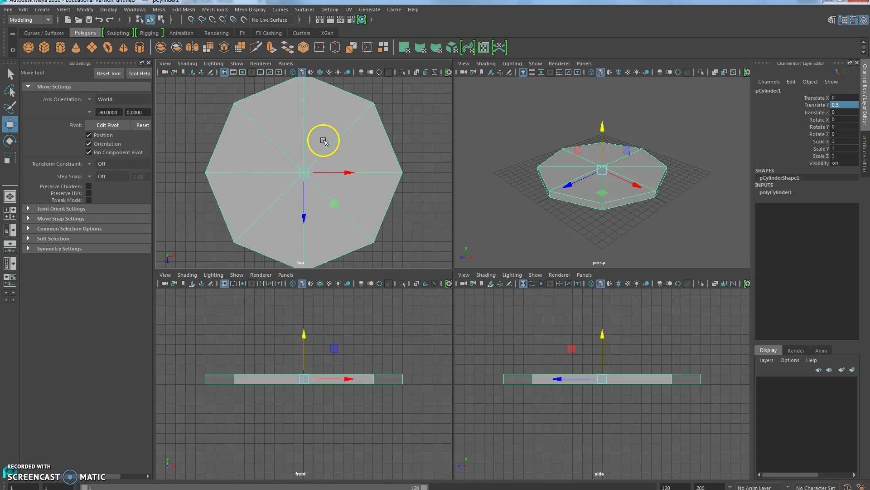
{"action": "middle_click_drag", "start_coordinate": [322, 138], "coordinate": [320, 177], "text": "alt"}
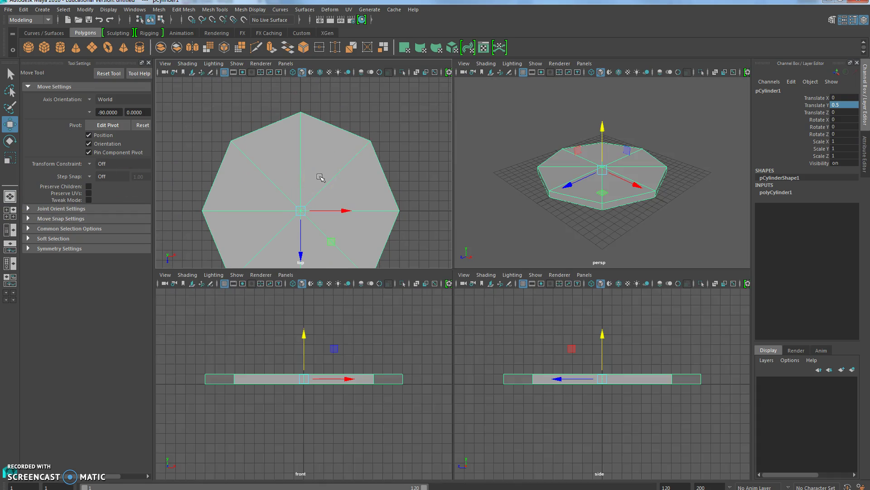
{"action": "key", "text": "e"}
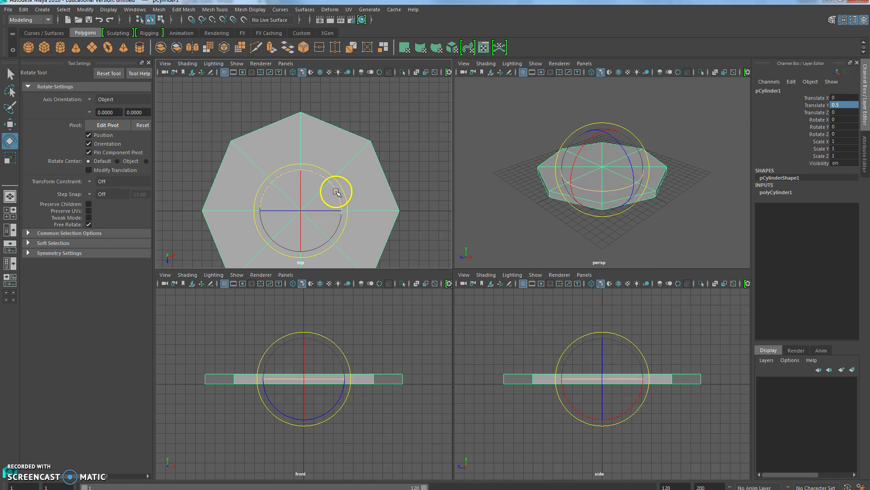
{"action": "left_click_drag", "start_coordinate": [336, 192], "coordinate": [344, 206]}
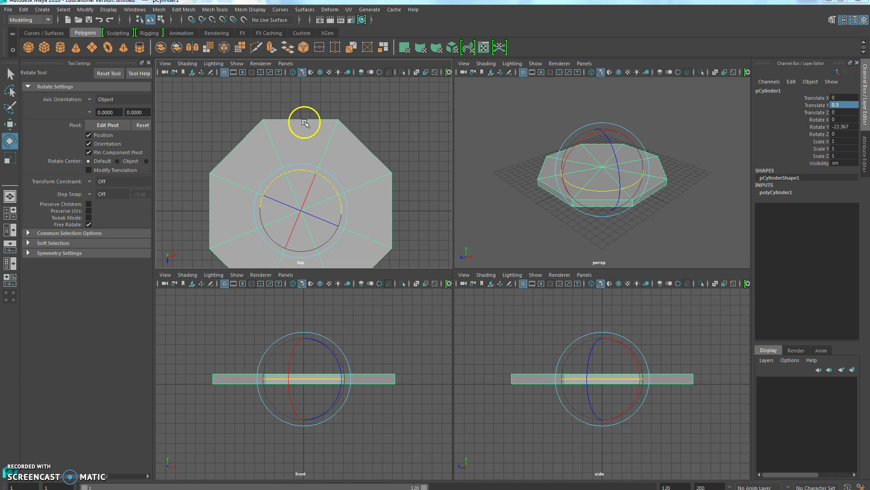
{"action": "left_click", "coordinate": [843, 127]}
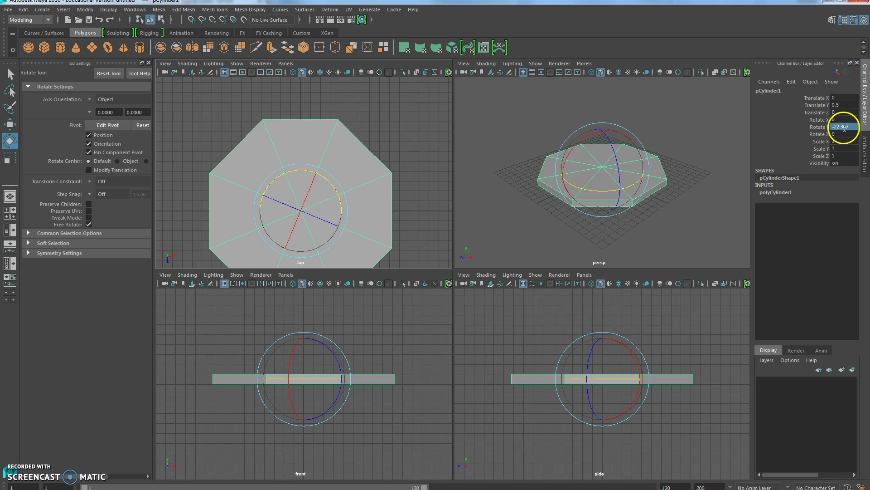
{"action": "type", "text": "-"}
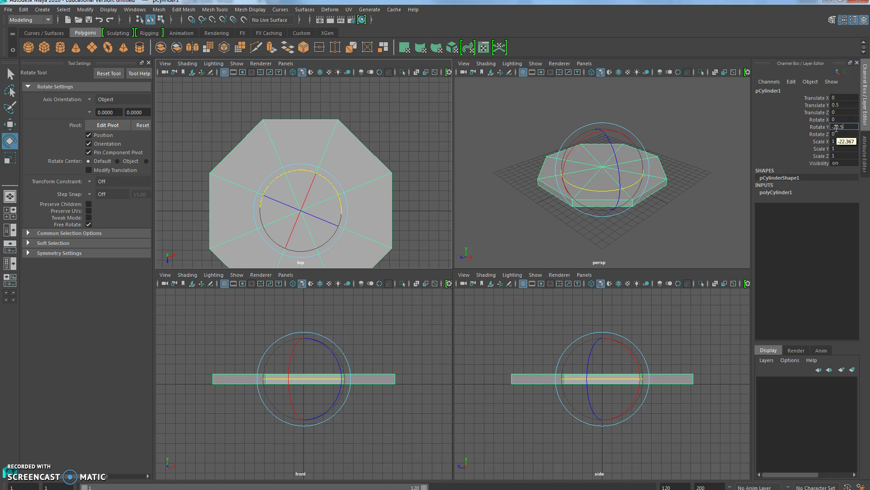
{"action": "type", "text": "22.5"}
{"action": "key", "text": "Return"}
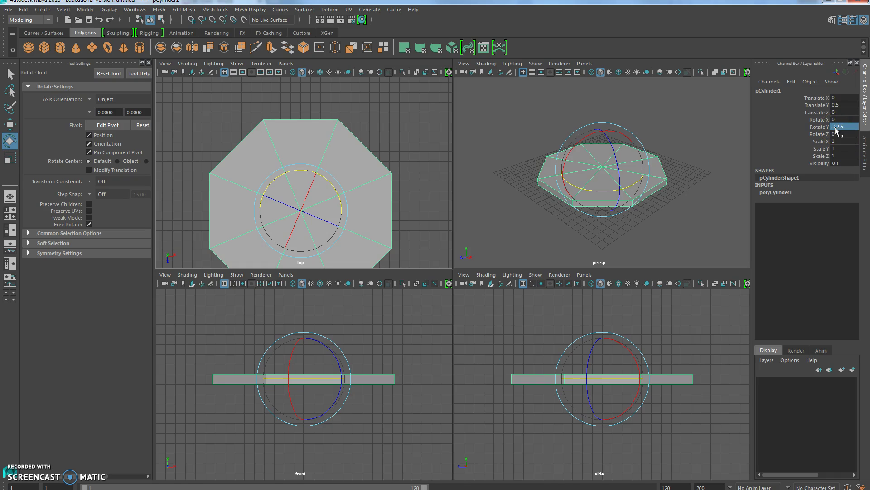
Rename the base cylinder to Templebase
{"action": "left_click", "coordinate": [842, 21]}
{"action": "left_click", "coordinate": [864, 21]}
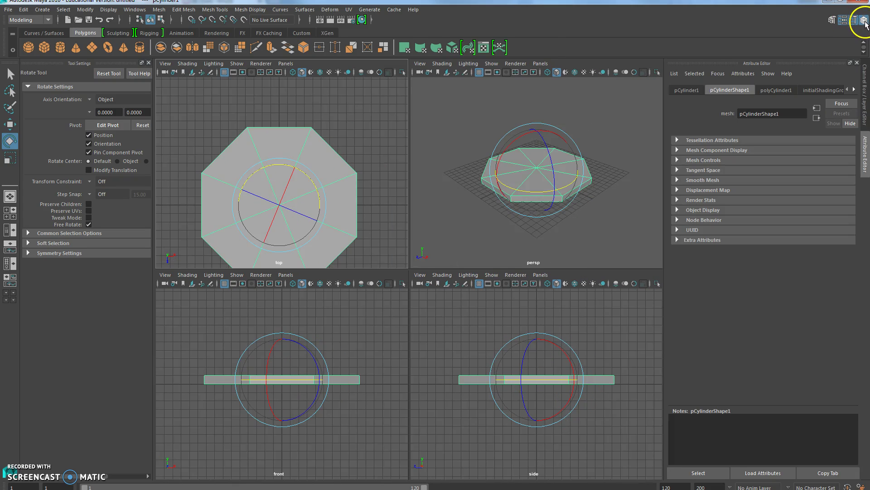
{"action": "left_click", "coordinate": [865, 21]}
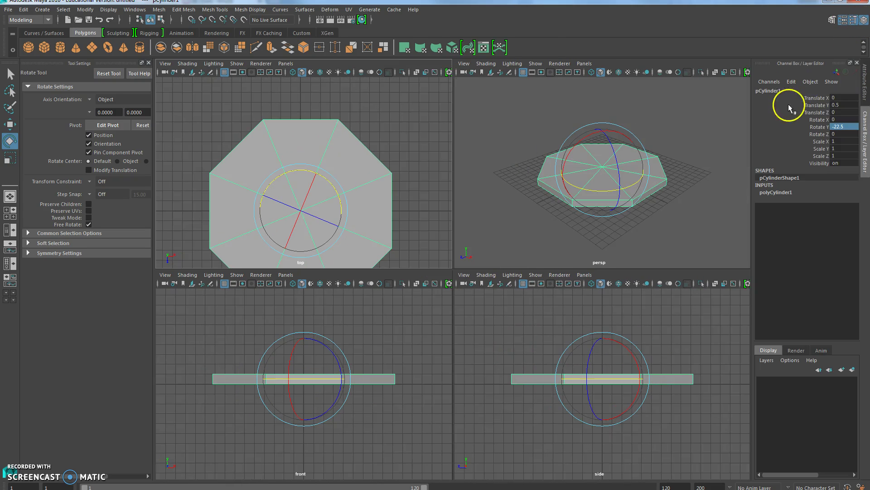
{"action": "double_click", "coordinate": [768, 91]}
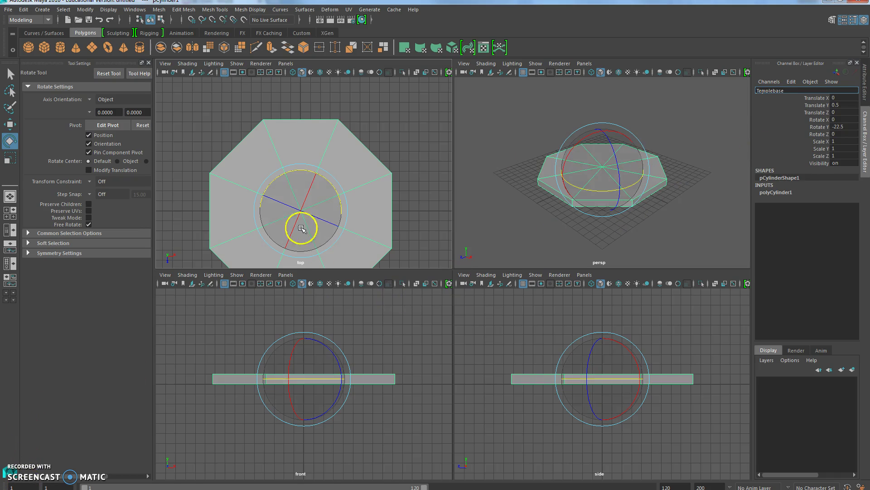
Duplicate Special Templebase with reset options, Translate Y 1 and Scale X/Z 0.9
{"action": "left_click", "coordinate": [10, 72]}
{"action": "left_click", "coordinate": [347, 231]}
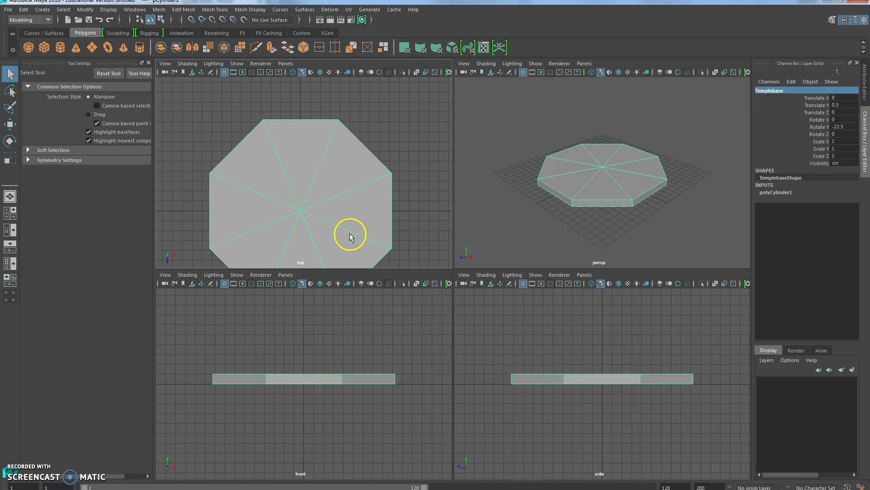
{"action": "left_click", "coordinate": [23, 10]}
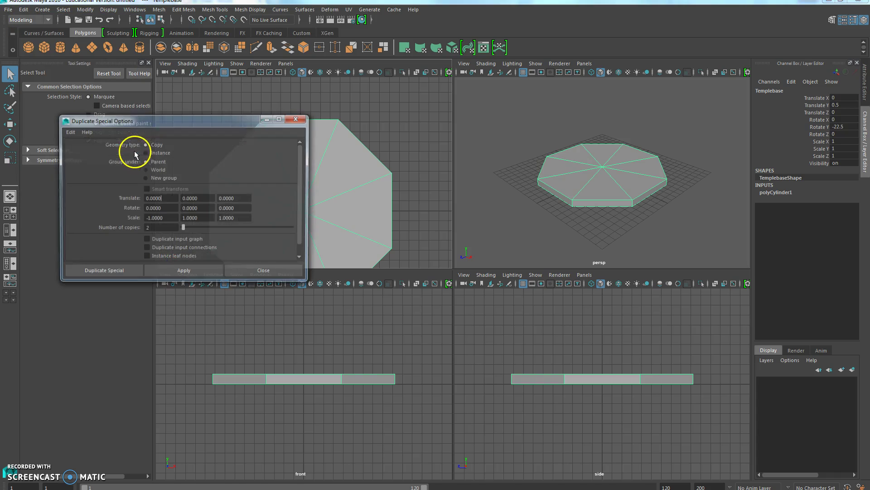
{"action": "left_click", "coordinate": [134, 151]}
{"action": "left_click", "coordinate": [69, 131]}
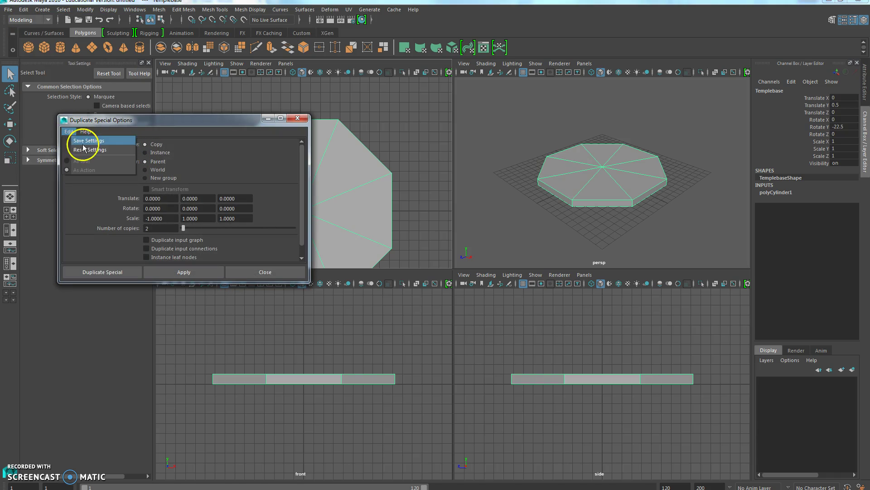
{"action": "left_click", "coordinate": [87, 151]}
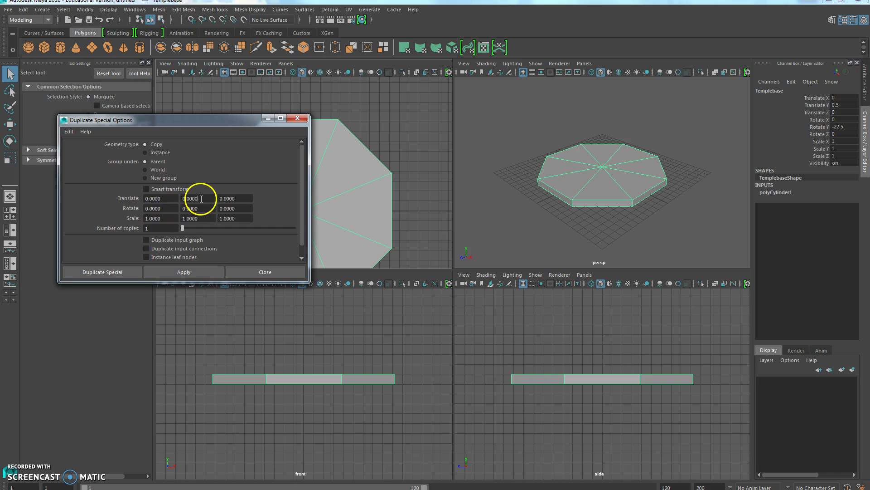
{"action": "left_click", "coordinate": [182, 199]}
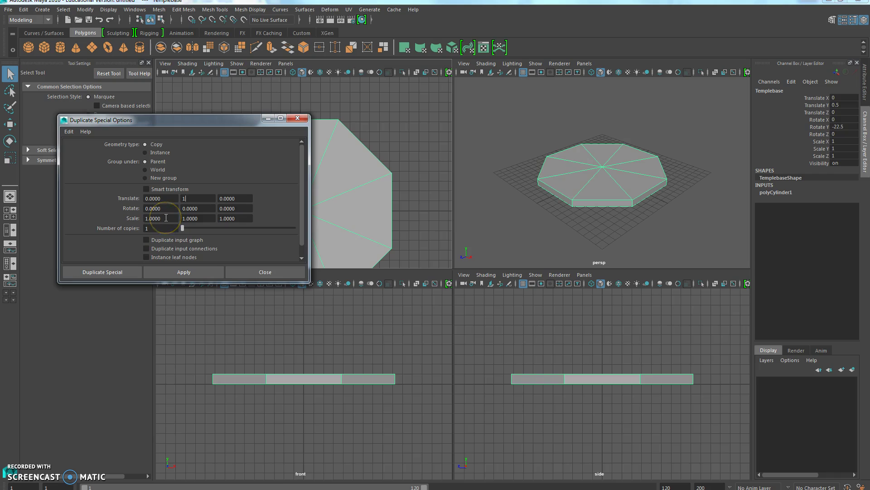
{"action": "left_click_drag", "start_coordinate": [166, 218], "coordinate": [134, 220]}
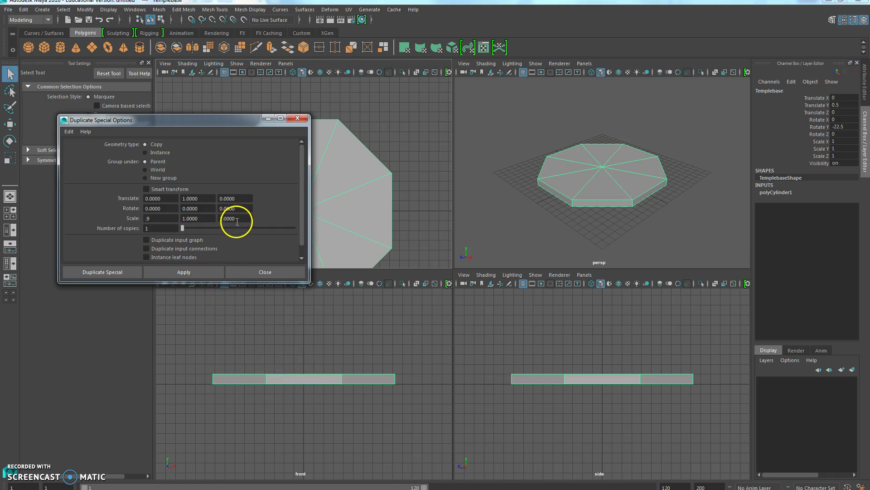
{"action": "left_click_drag", "start_coordinate": [235, 219], "coordinate": [215, 220]}
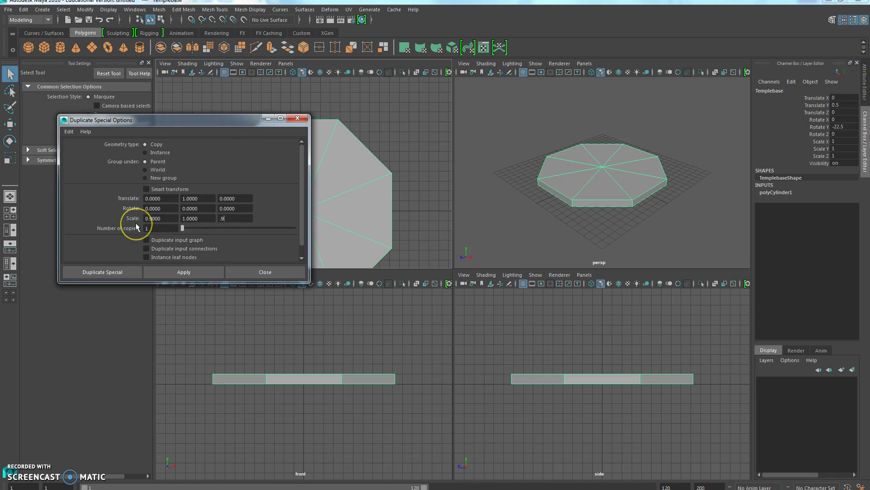
{"action": "left_click", "coordinate": [108, 273]}
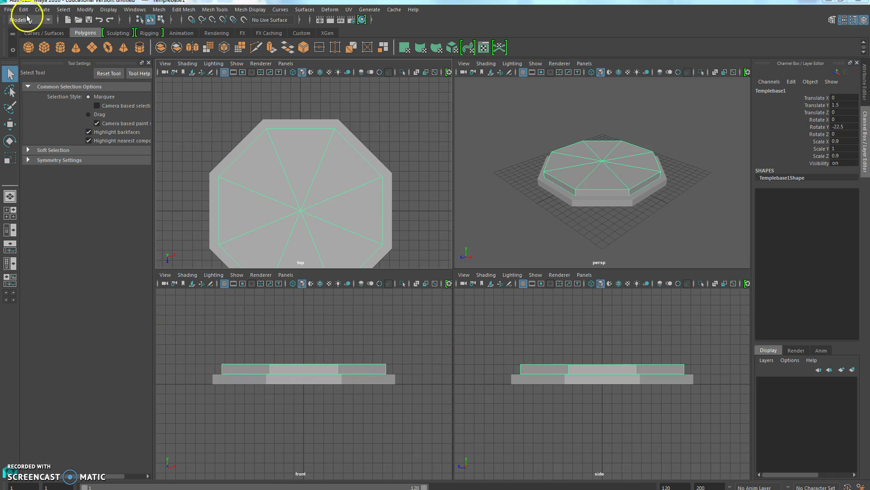
Set the 03 Temple building folder as the project with a default workspace
{"action": "left_click", "coordinate": [14, 9]}
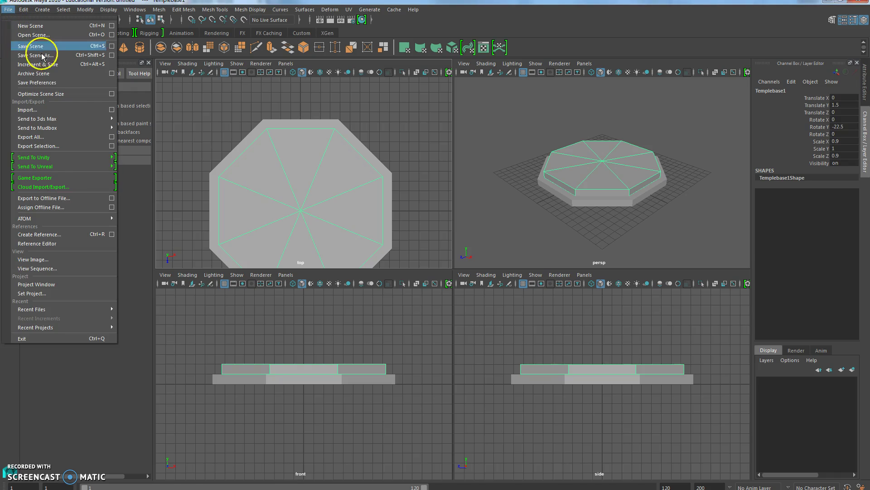
{"action": "left_click", "coordinate": [34, 285]}
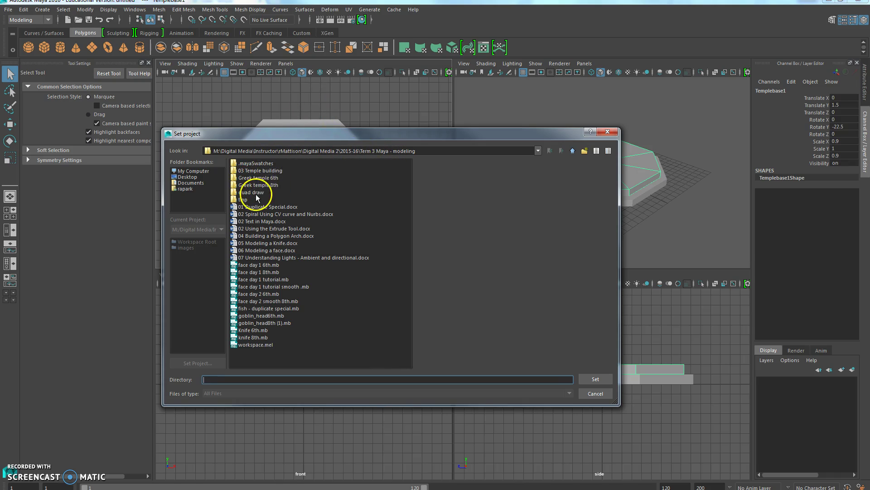
{"action": "left_click", "coordinate": [252, 170]}
{"action": "double_click", "coordinate": [254, 171]}
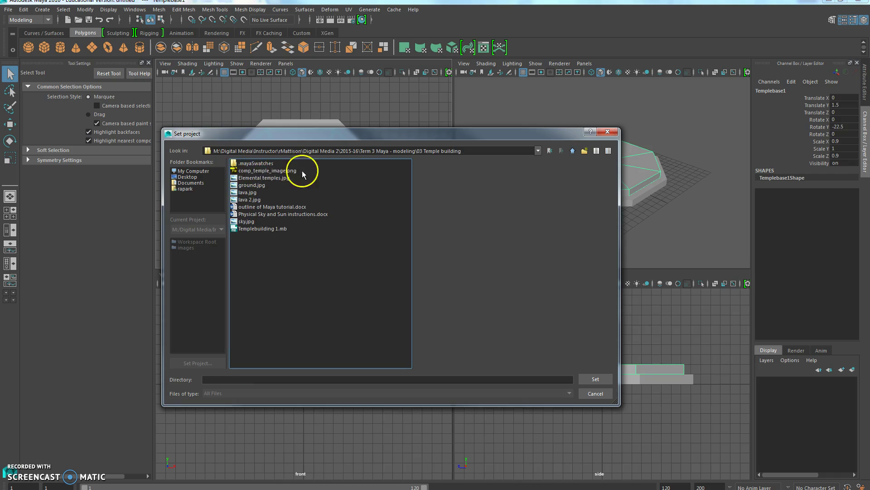
{"action": "left_click", "coordinate": [234, 380]}
{"action": "type", "text": "temple tu"}
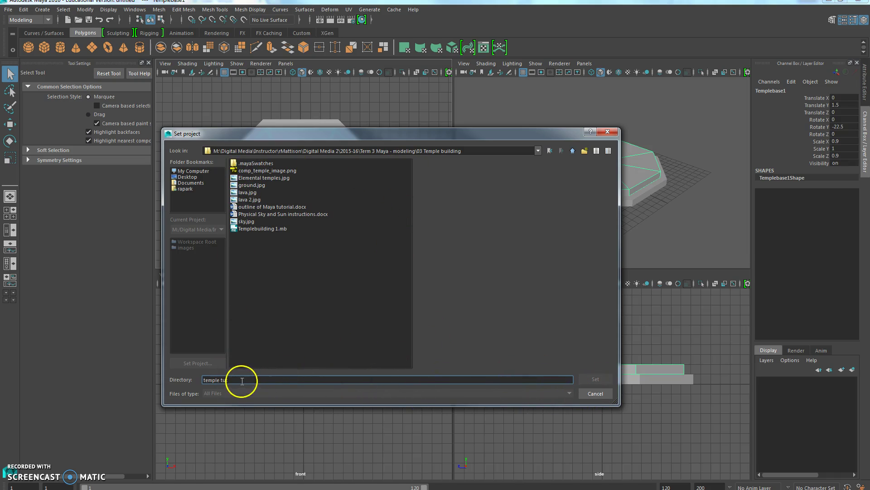
{"action": "left_click_drag", "start_coordinate": [239, 380], "coordinate": [118, 371]}
{"action": "key", "text": "BackSpace"}
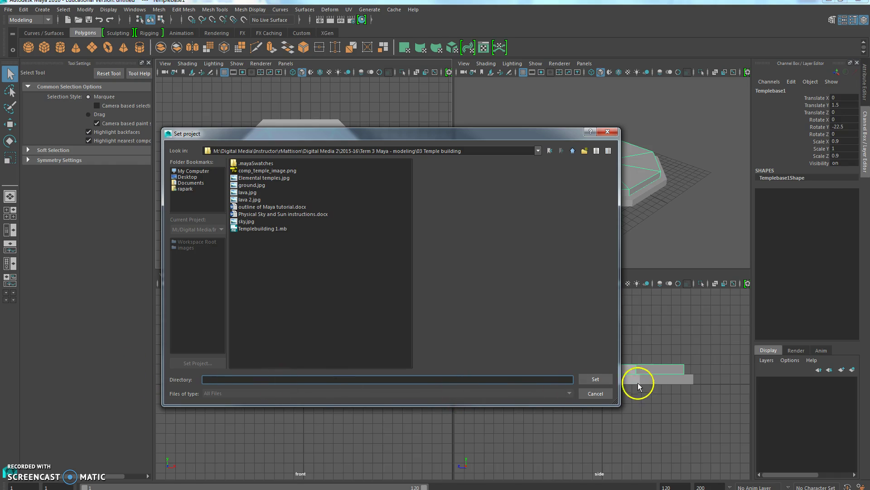
{"action": "left_click", "coordinate": [595, 378]}
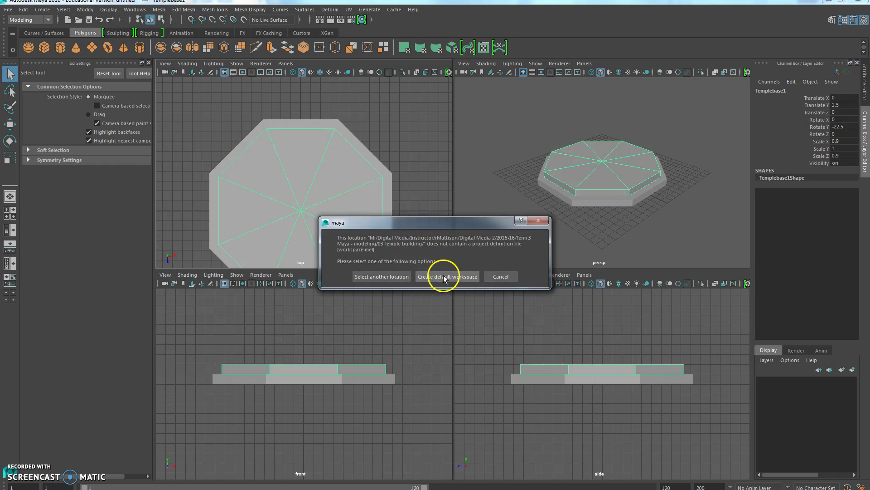
{"action": "left_click", "coordinate": [447, 277]}
Save the scene as 'temple tutorial'
{"action": "left_click", "coordinate": [14, 8]}
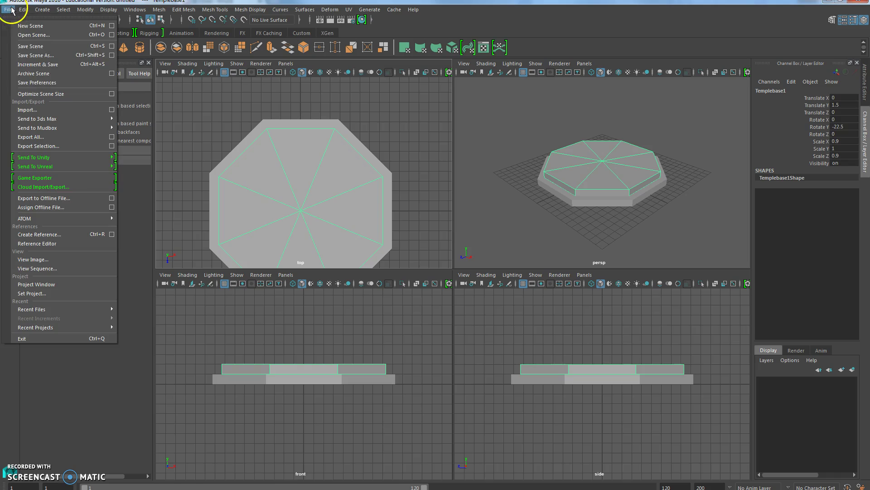
{"action": "left_click", "coordinate": [36, 46]}
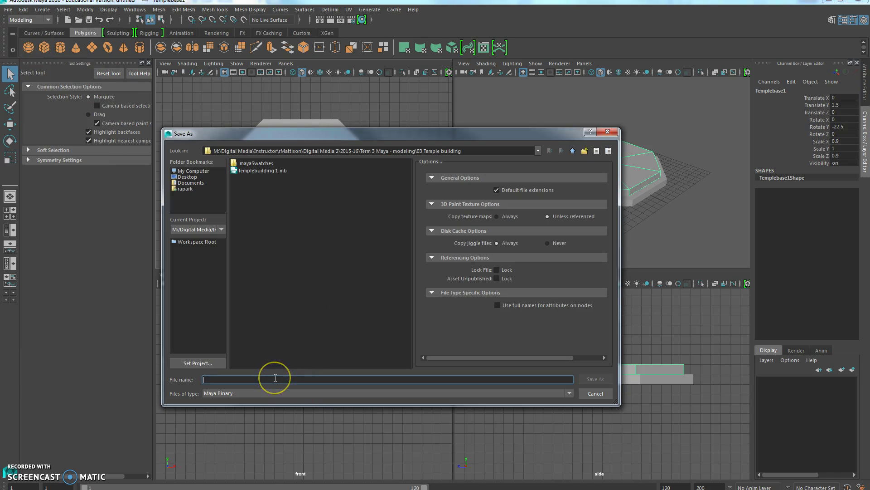
{"action": "type", "text": "temple tutorial"}
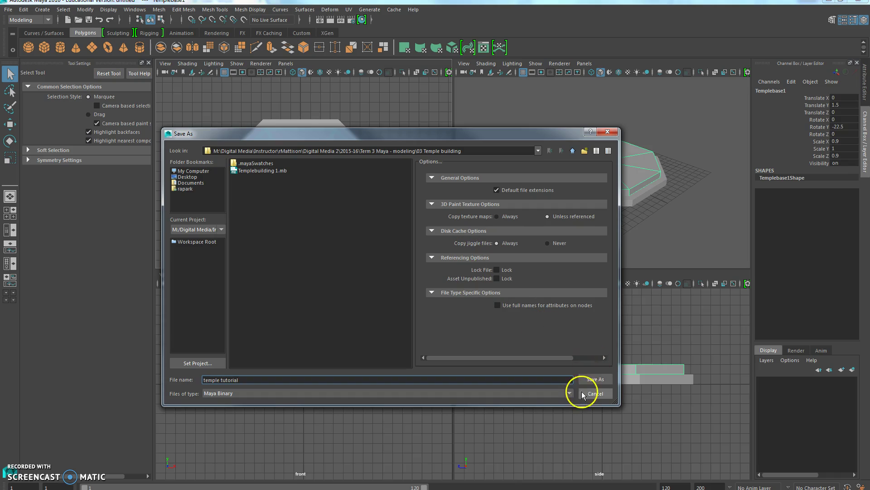
{"action": "left_click", "coordinate": [596, 379]}
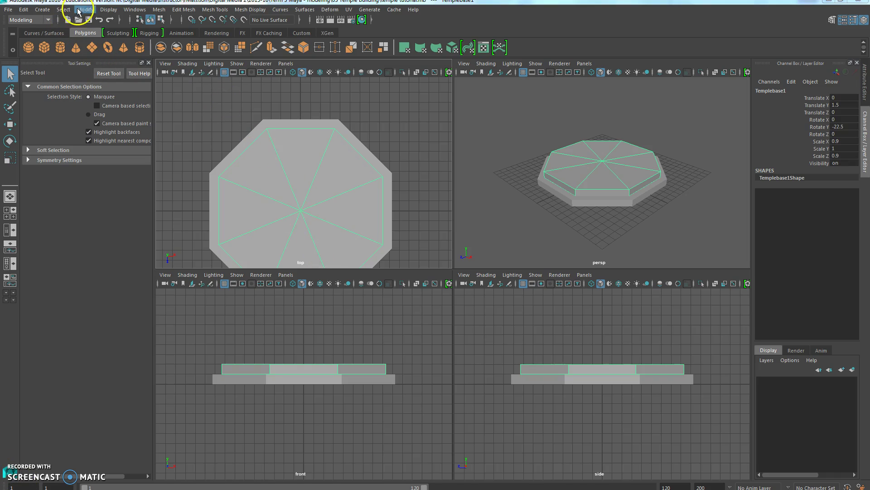
Add a 1.75 x 0.6 x 1.75 polygon cube and raise it to Translate Y 2.3
{"action": "left_click", "coordinate": [41, 10]}
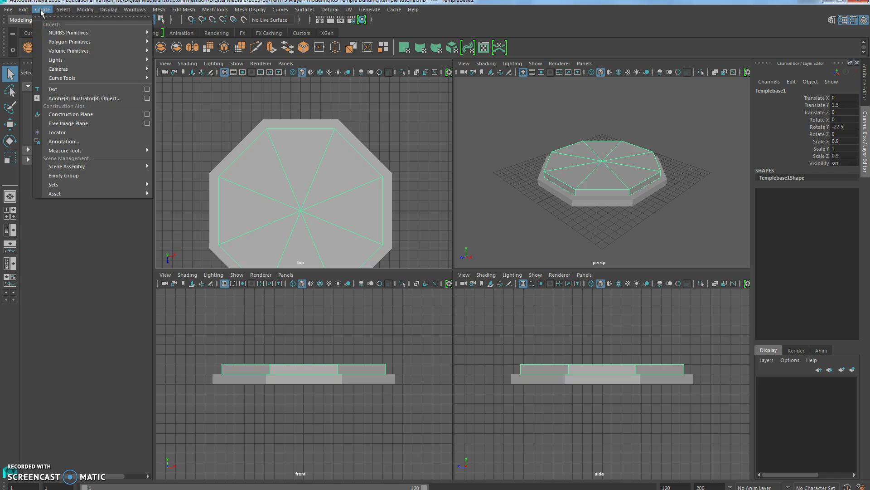
{"action": "mouse_move", "coordinate": [121, 41]}
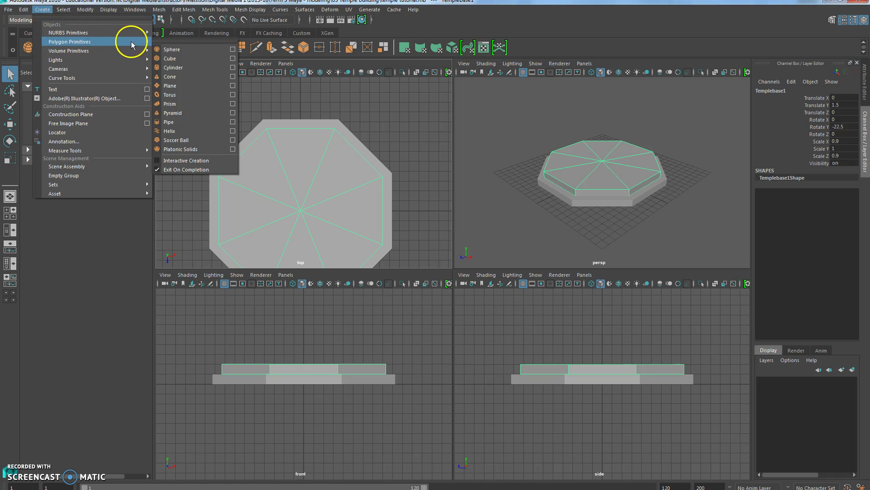
{"action": "left_click", "coordinate": [176, 59]}
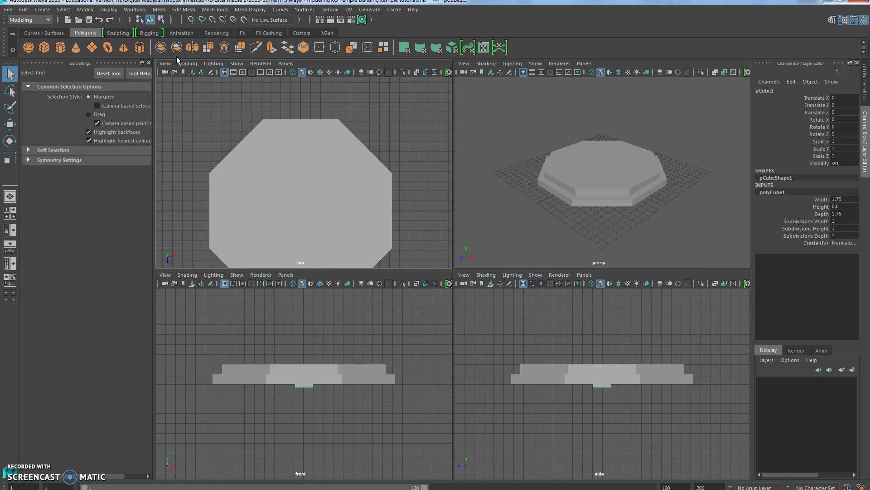
{"action": "left_click", "coordinate": [260, 173]}
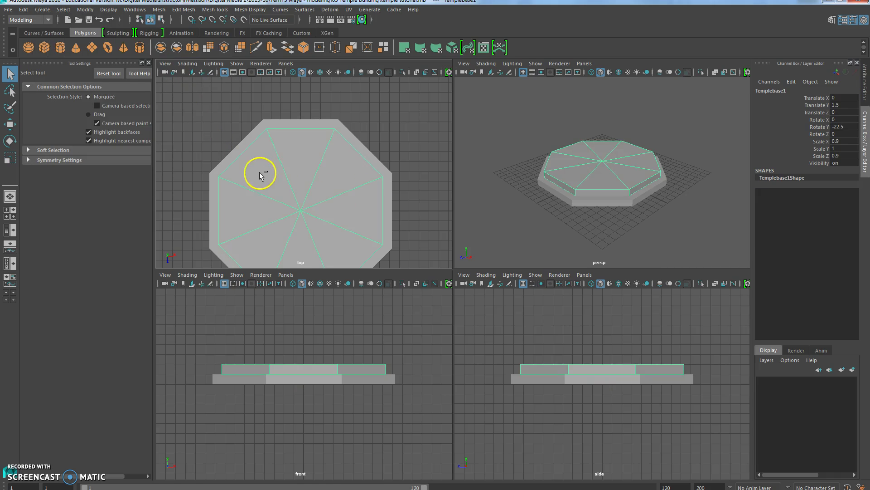
{"action": "left_click", "coordinate": [42, 9]}
{"action": "mouse_move", "coordinate": [129, 41]}
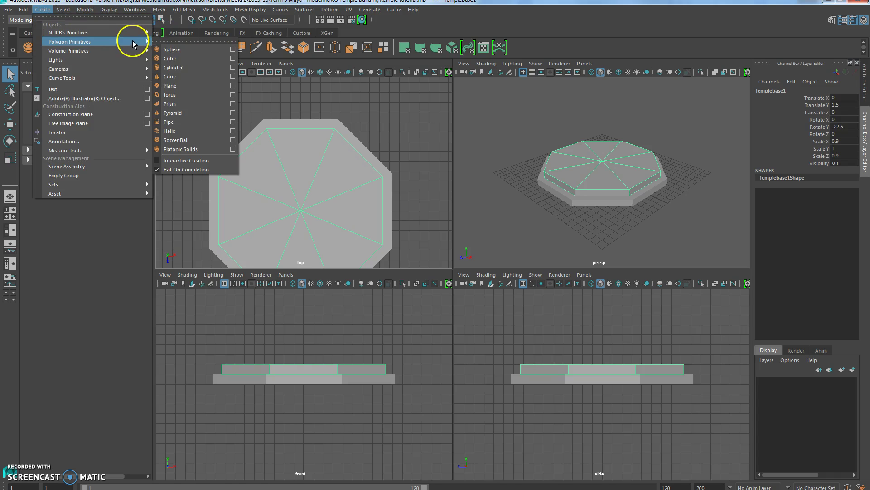
{"action": "left_click", "coordinate": [229, 59]}
{"action": "left_click", "coordinate": [169, 142]}
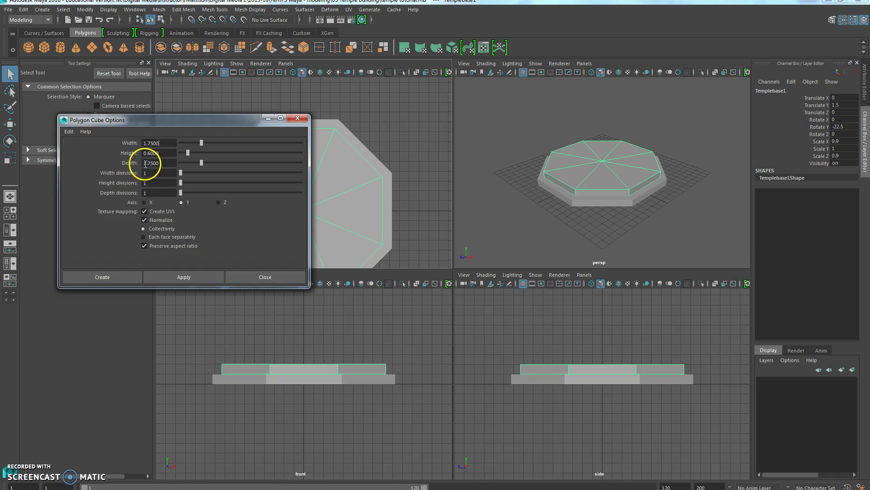
{"action": "left_click", "coordinate": [104, 277]}
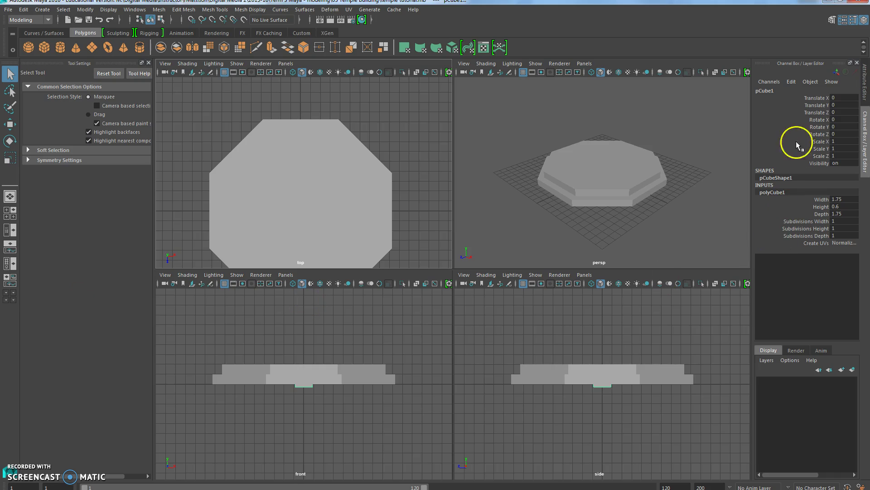
{"action": "type", "text": "2.3"}
{"action": "key", "text": "Return"}
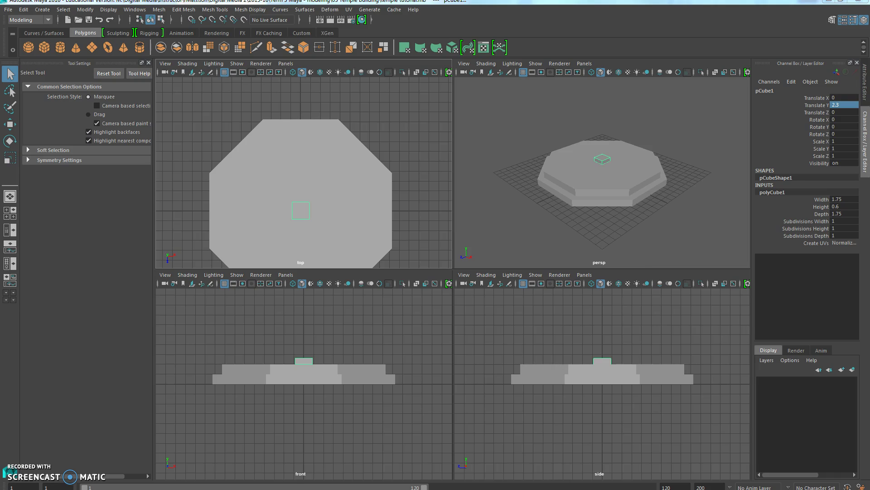
Create a 12-sided polygon cylinder with radius 0.5 and height 6
{"action": "left_click", "coordinate": [42, 10]}
{"action": "mouse_move", "coordinate": [145, 42]}
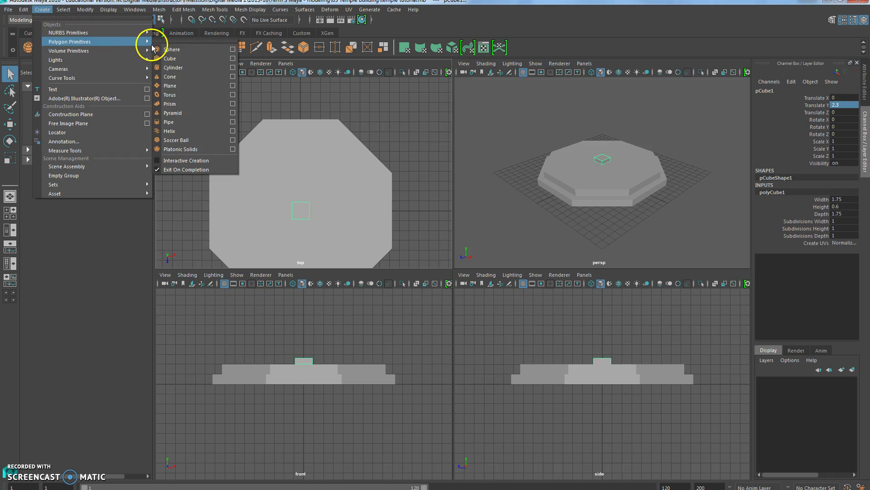
{"action": "left_click", "coordinate": [186, 68]}
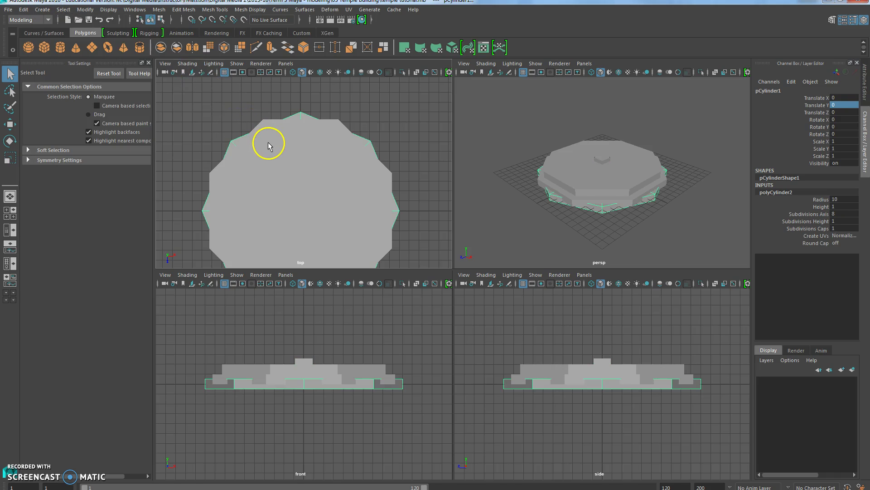
{"action": "key", "text": "ctrl+z"}
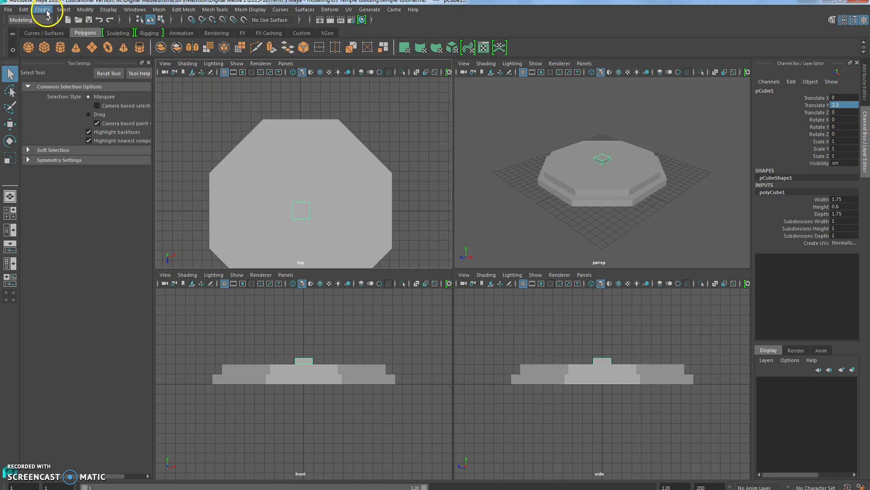
{"action": "left_click", "coordinate": [42, 9]}
{"action": "mouse_move", "coordinate": [140, 41]}
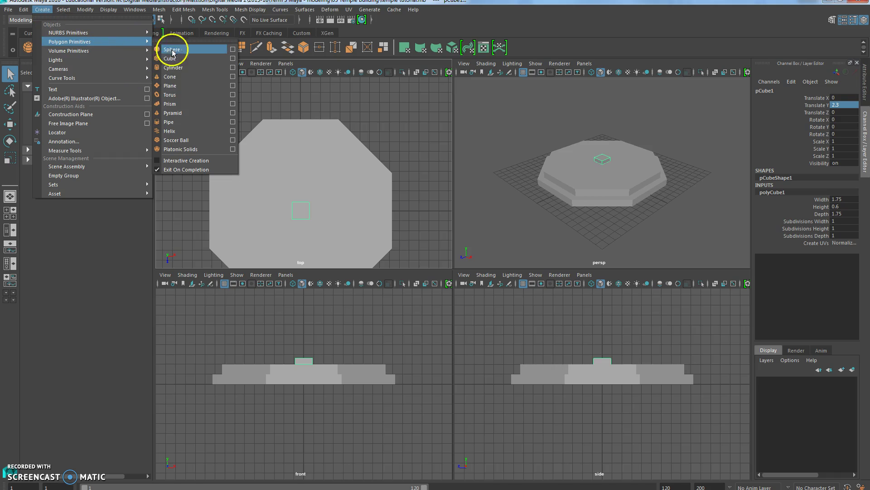
{"action": "left_click", "coordinate": [232, 68]}
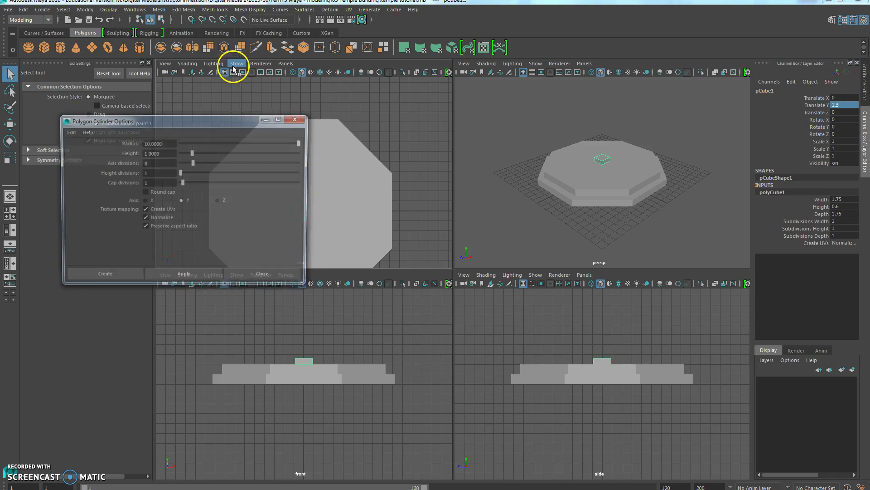
{"action": "double_click", "coordinate": [155, 144]}
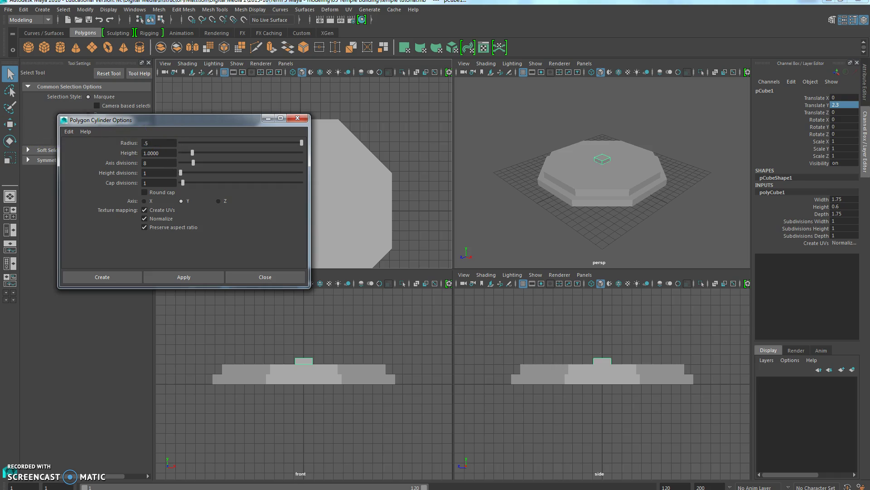
{"action": "double_click", "coordinate": [163, 153]}
{"action": "double_click", "coordinate": [143, 164]}
{"action": "key", "text": "Return"}
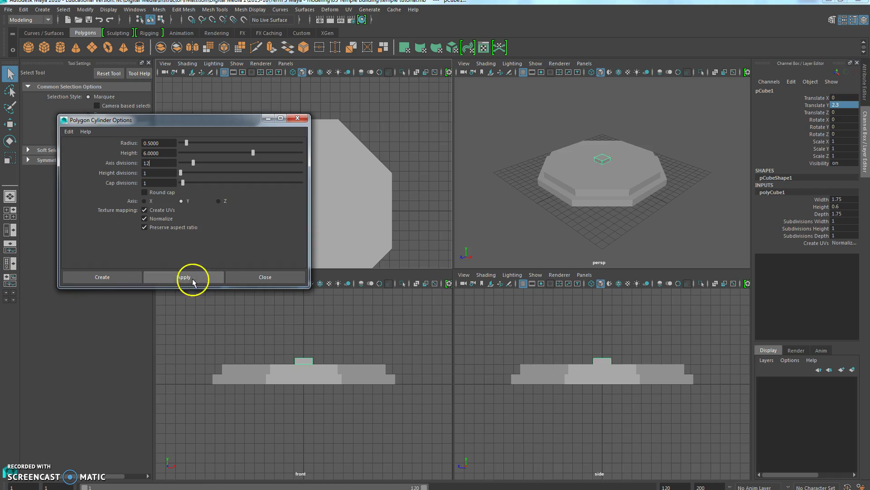
{"action": "left_click", "coordinate": [101, 276]}
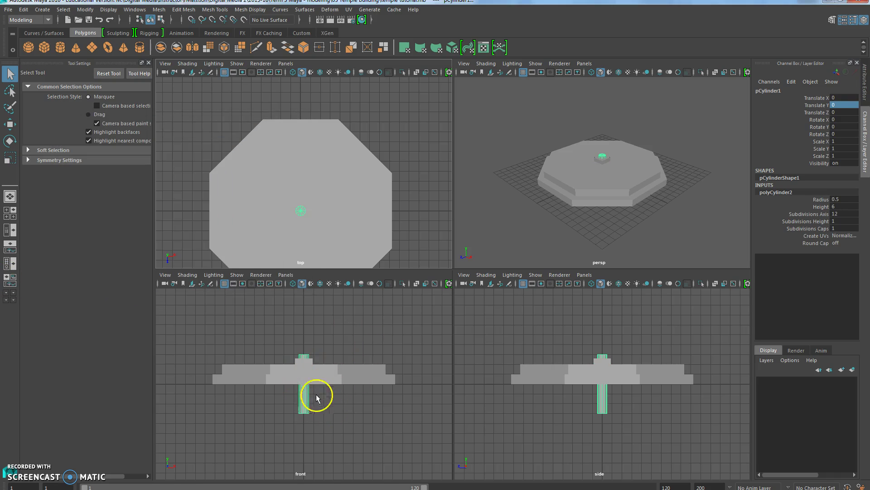
Raise the column to Translate Y 5.6 so it stands on the cube
{"action": "left_click", "coordinate": [839, 106]}
{"action": "type", "text": "5.6"}
{"action": "key", "text": "Return"}
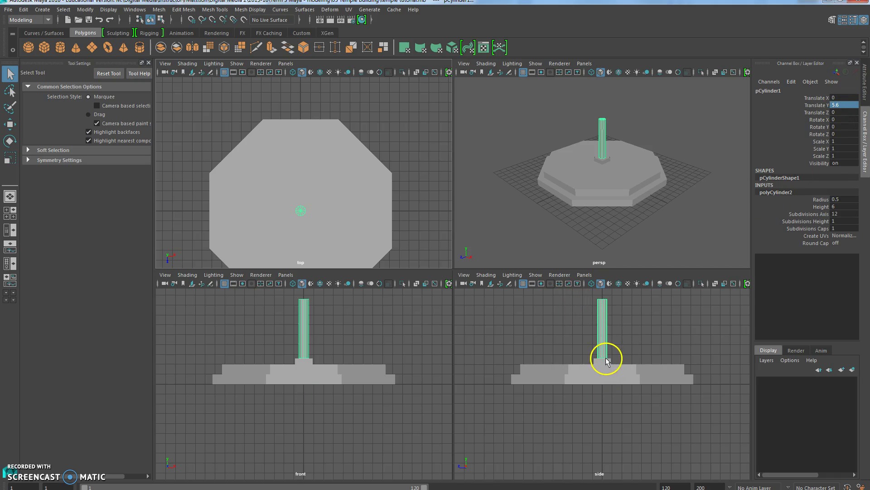
{"action": "left_click", "coordinate": [307, 341]}
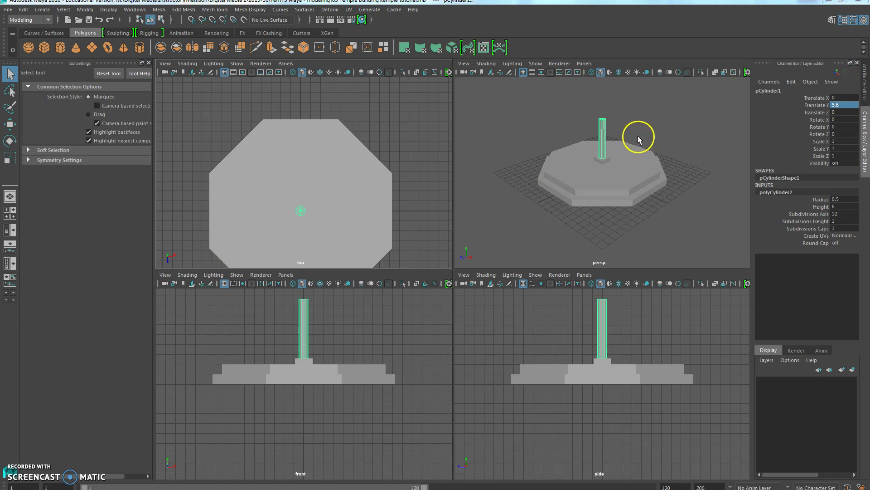
Rename the small cube to templepedestal
{"action": "left_click", "coordinate": [606, 164]}
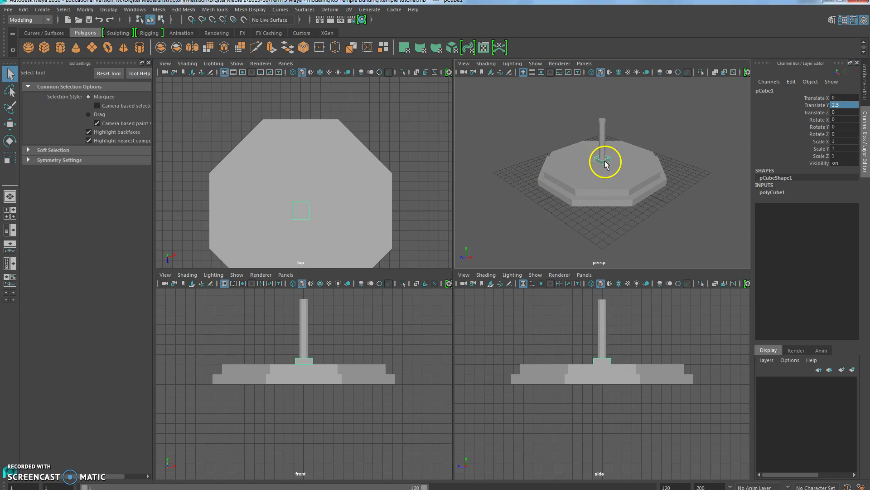
{"action": "double_click", "coordinate": [766, 91]}
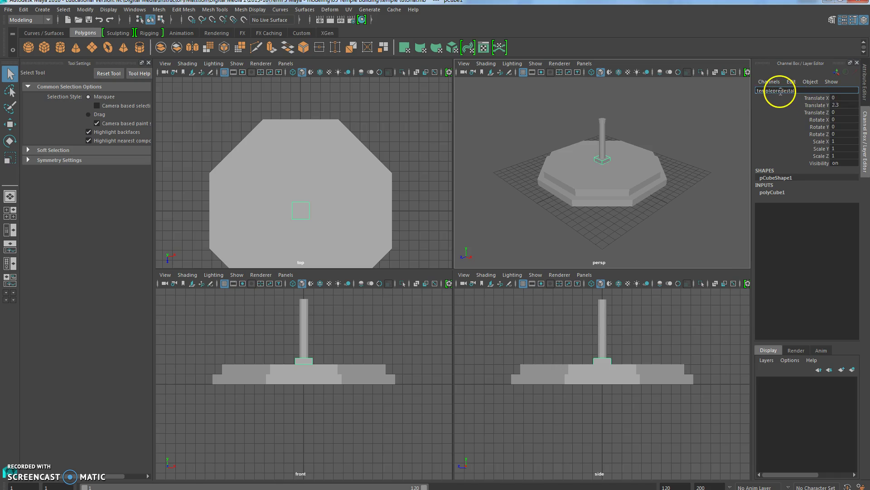
{"action": "key", "text": "BackSpace"}
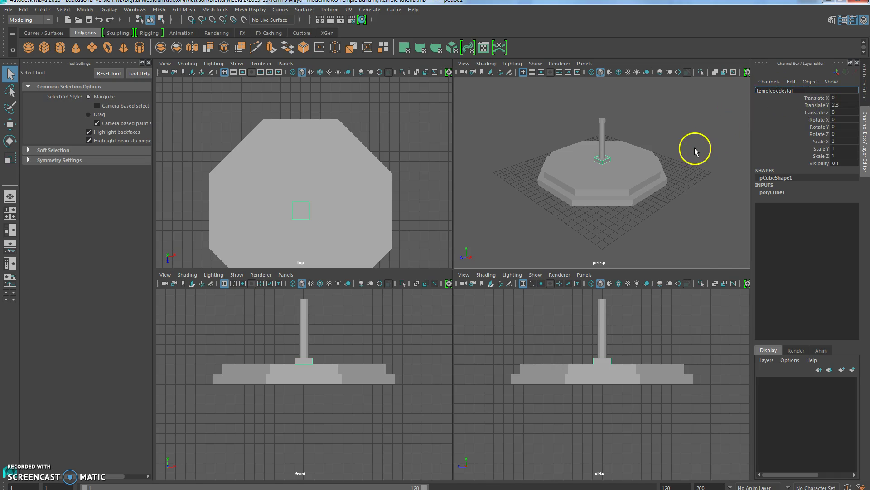
Rename the column to templeshaft
{"action": "left_click", "coordinate": [602, 143]}
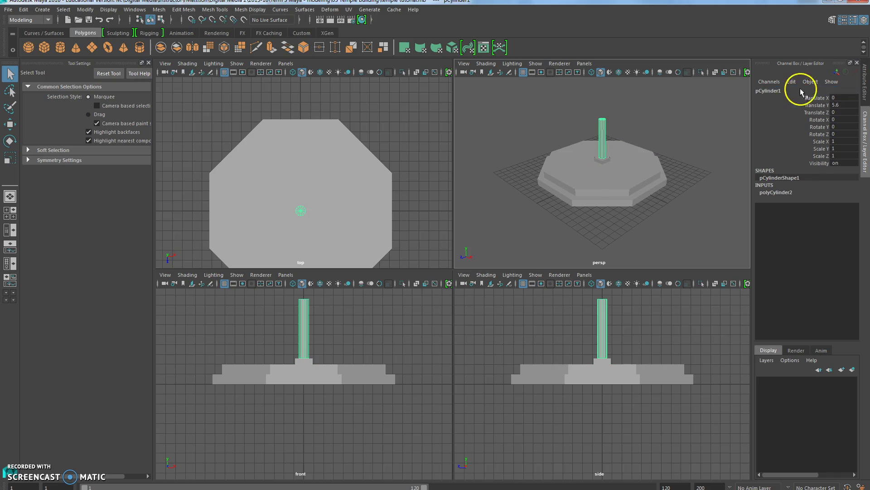
{"action": "double_click", "coordinate": [773, 91]}
{"action": "type", "text": "templeshaft"}
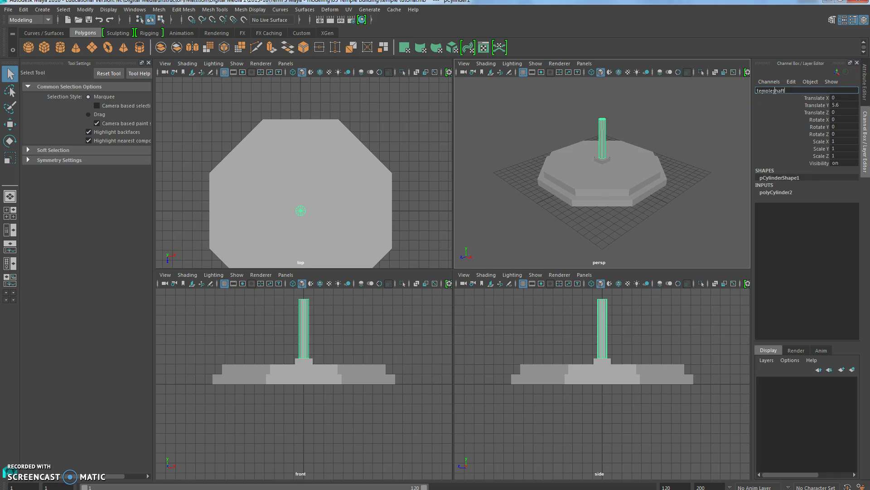
{"action": "key", "text": "Return"}
Duplicate Special templepedestal with Translate Y 6.6 and Scale X/Z 0.8 onto the column top
{"action": "left_click", "coordinate": [304, 360]}
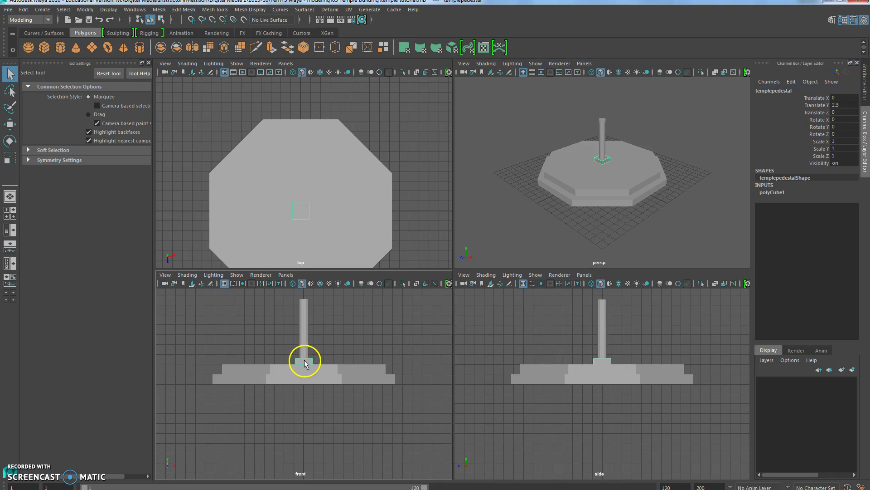
{"action": "left_click", "coordinate": [42, 9]}
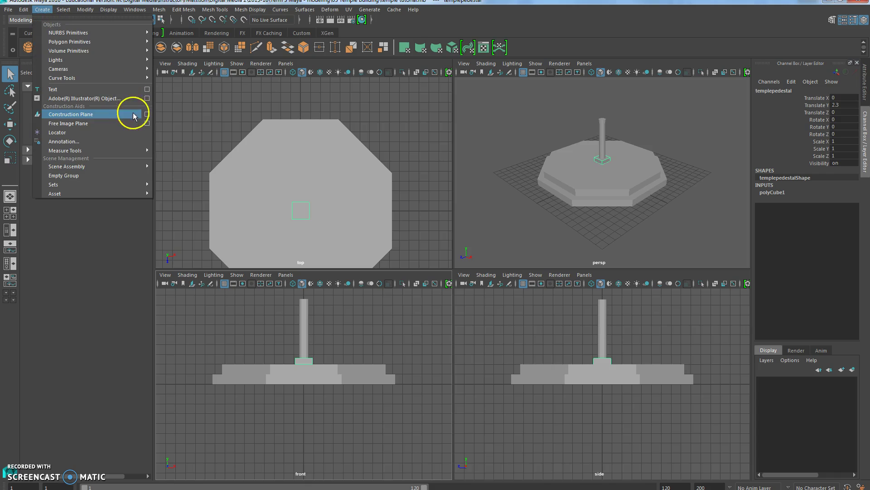
{"action": "mouse_move", "coordinate": [23, 9]}
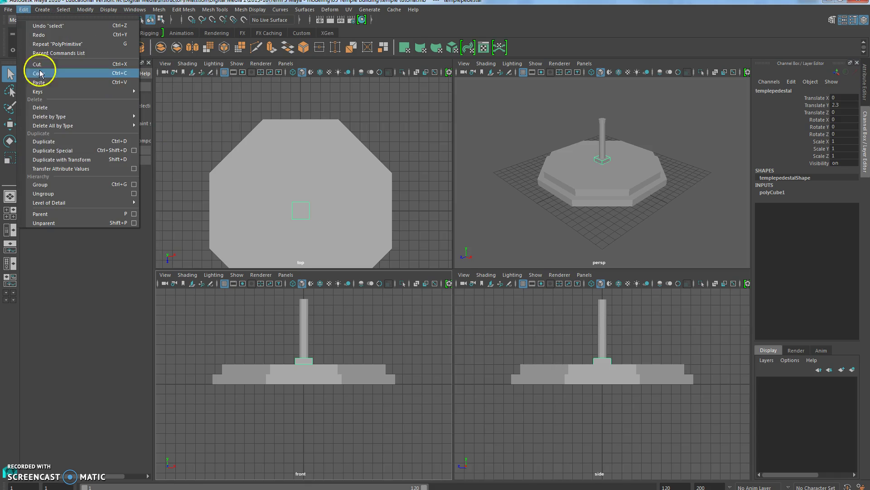
{"action": "left_click", "coordinate": [134, 151]}
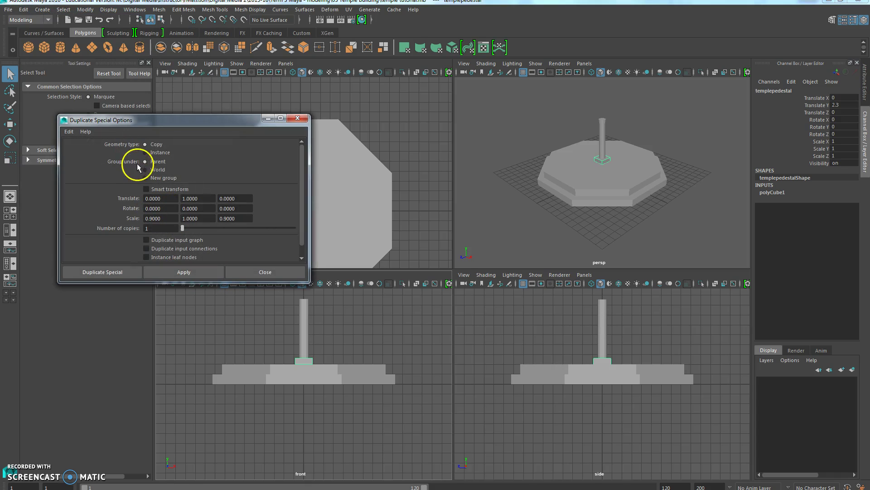
{"action": "left_click", "coordinate": [69, 131]}
{"action": "left_click", "coordinate": [86, 148]}
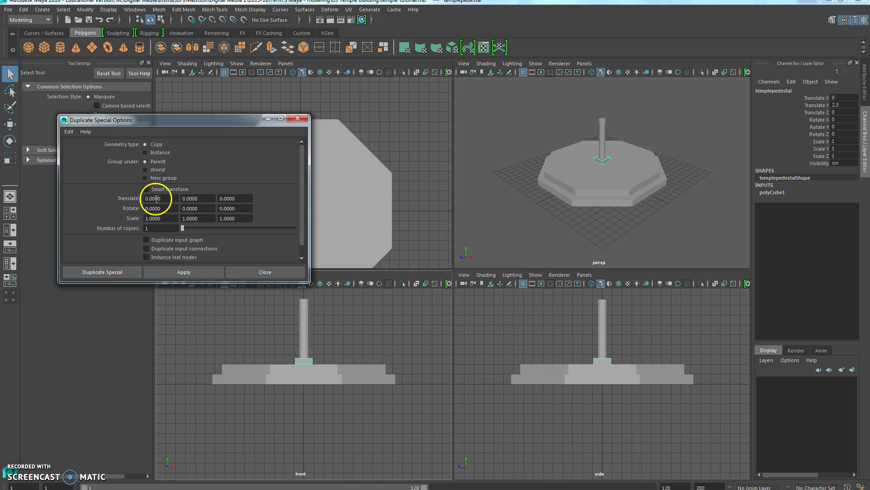
{"action": "left_click_drag", "start_coordinate": [167, 198], "coordinate": [145, 198]}
{"action": "type", "text": "0.8"}
{"action": "left_click_drag", "start_coordinate": [205, 198], "coordinate": [154, 195]}
{"action": "left_click_drag", "start_coordinate": [201, 207], "coordinate": [133, 221]}
{"action": "type", "text": ".8"}
{"action": "left_click_drag", "start_coordinate": [236, 221], "coordinate": [201, 219]}
{"action": "type", "text": "."}
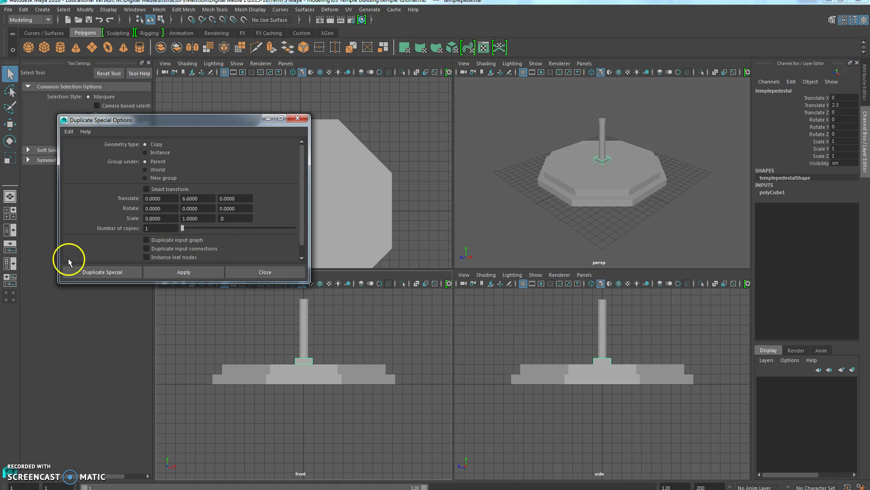
{"action": "left_click", "coordinate": [109, 271]}
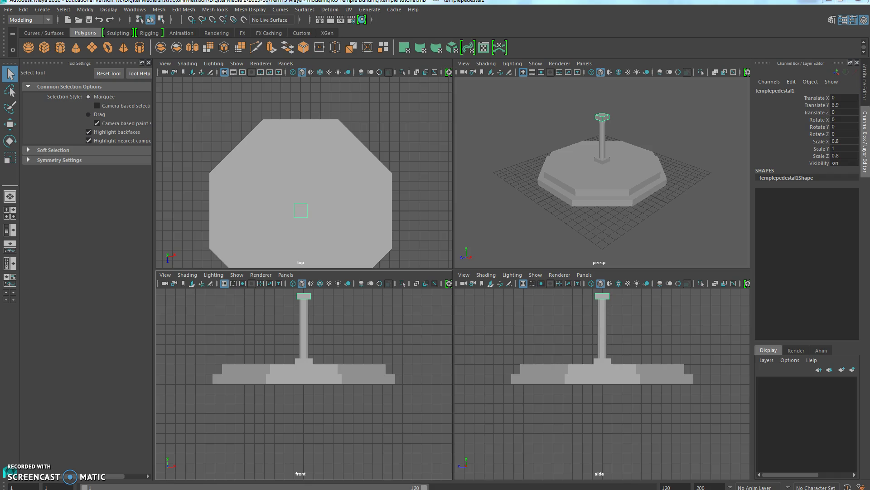
Rename the new copy to templecapital
{"action": "left_click", "coordinate": [779, 95]}
{"action": "double_click", "coordinate": [784, 90]}
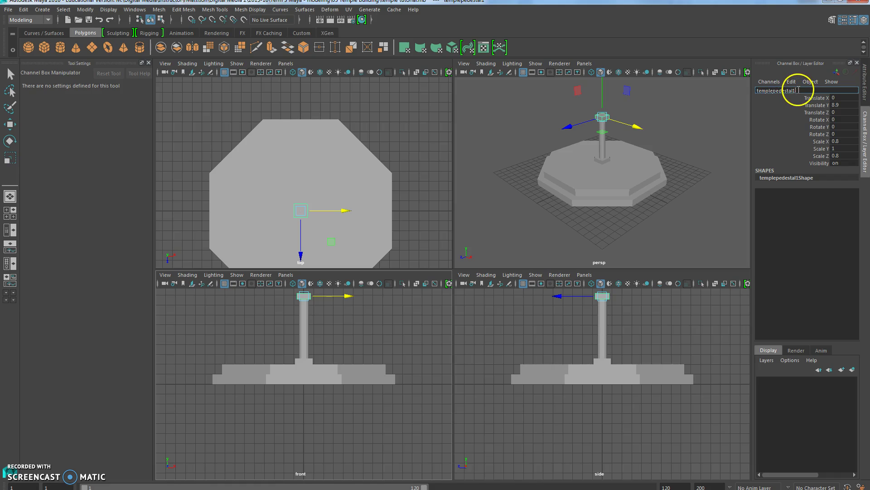
{"action": "left_click_drag", "start_coordinate": [799, 90], "coordinate": [775, 92]}
{"action": "key", "text": "Return"}
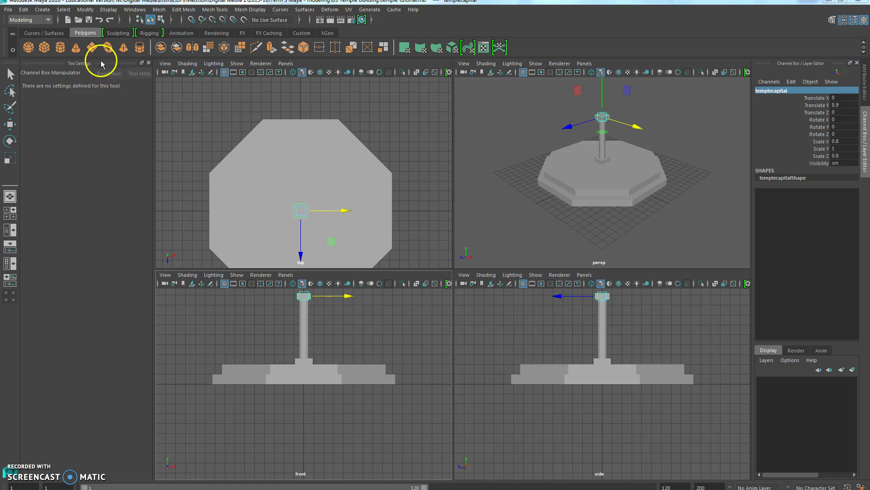
Create a NURBS sphere with 180-degree end sweep and radius 0.75 at the origin
{"action": "left_click", "coordinate": [39, 10]}
{"action": "mouse_move", "coordinate": [140, 33]}
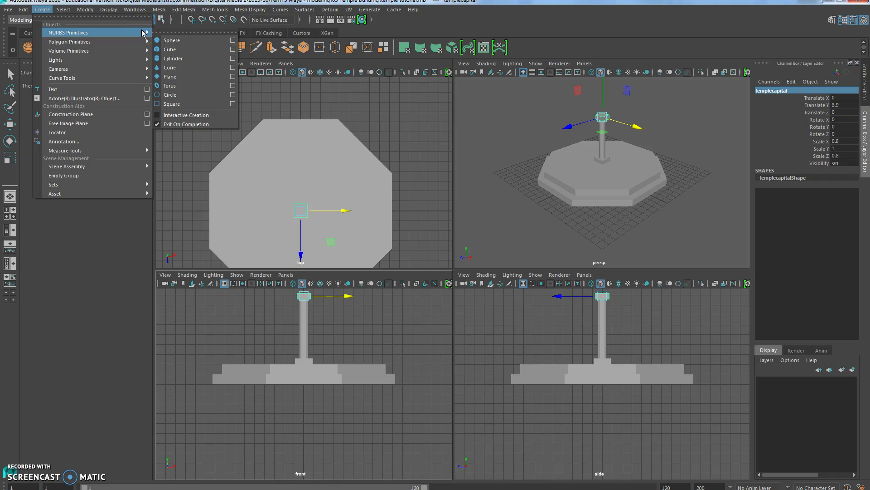
{"action": "left_click_drag", "start_coordinate": [150, 35], "coordinate": [234, 43]}
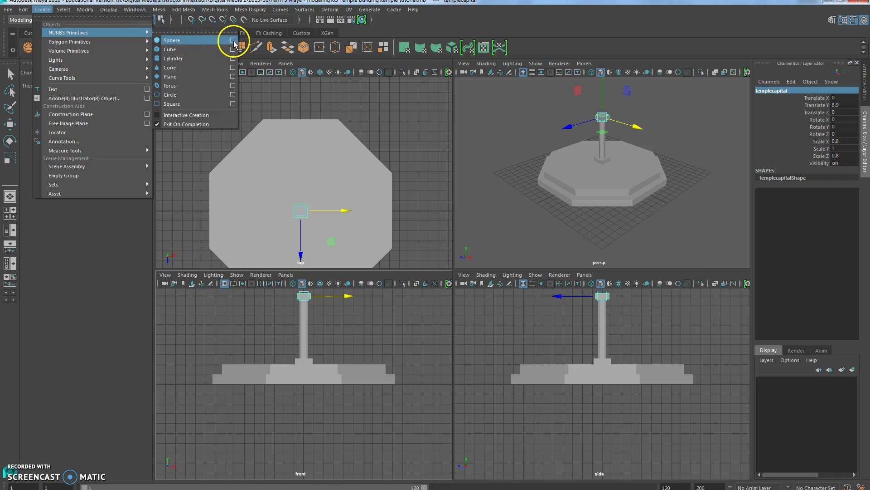
{"action": "left_click", "coordinate": [234, 43]}
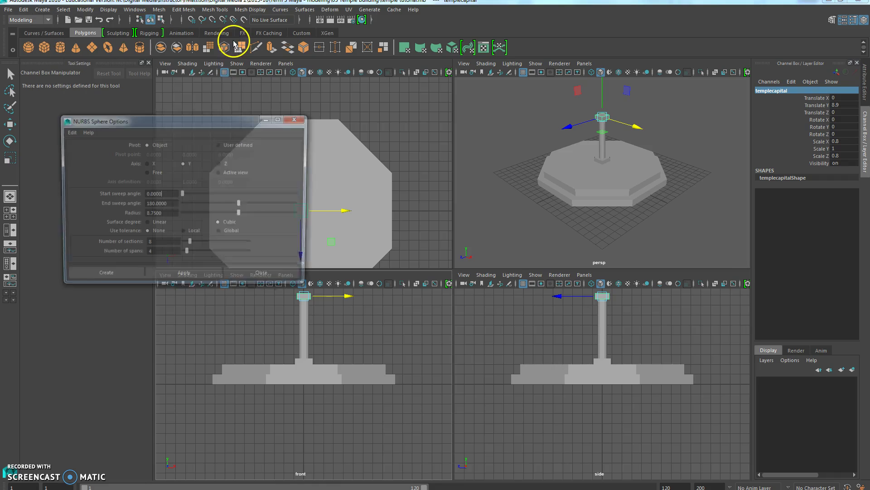
{"action": "left_click", "coordinate": [157, 203]}
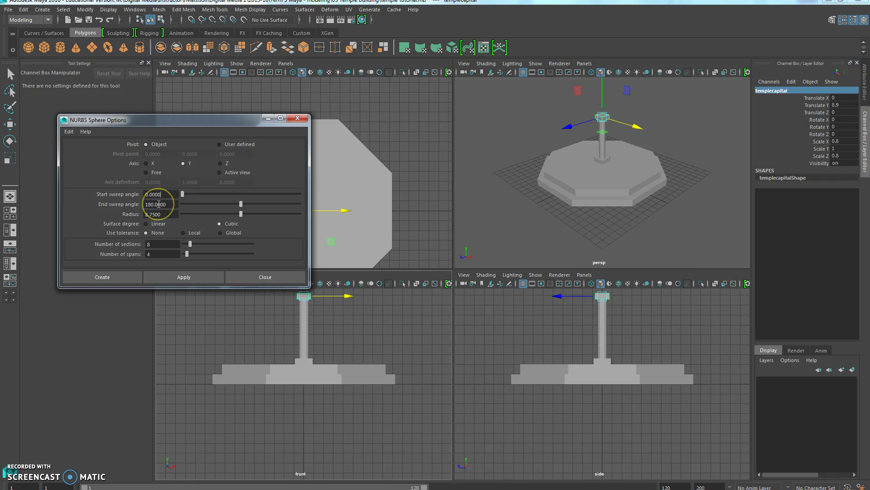
{"action": "double_click", "coordinate": [149, 213]}
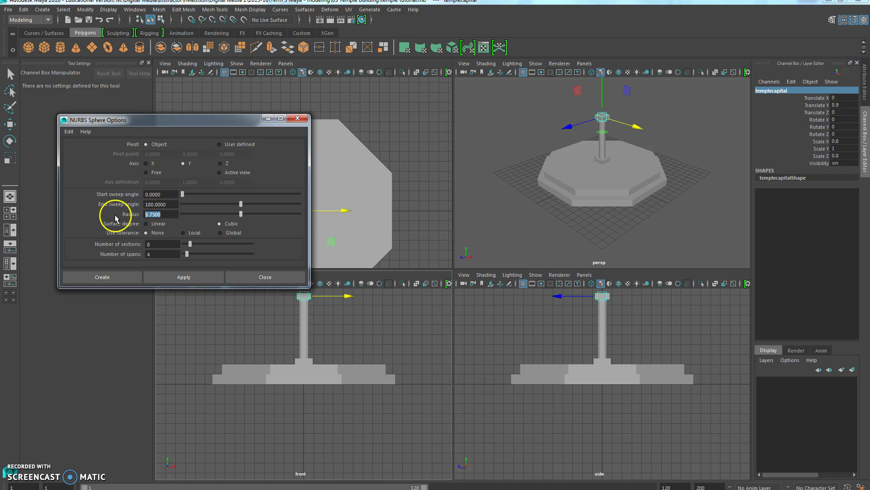
{"action": "key", "text": "BackSpace"}
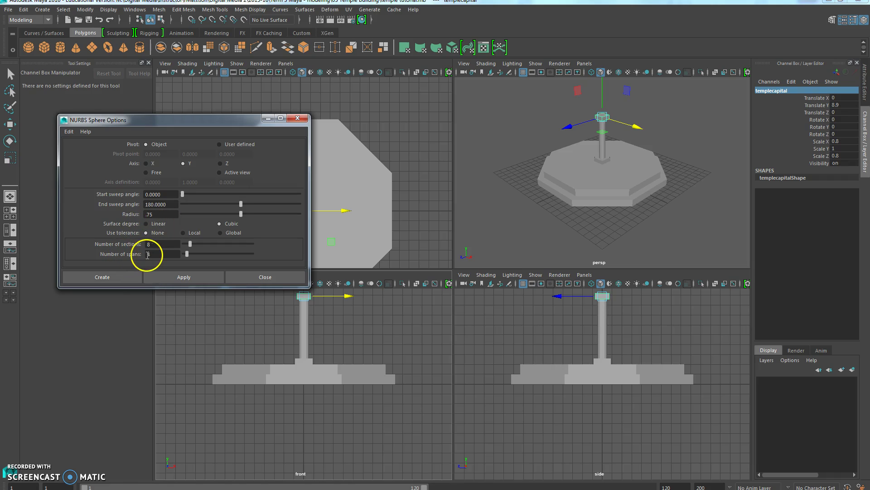
{"action": "left_click", "coordinate": [120, 279]}
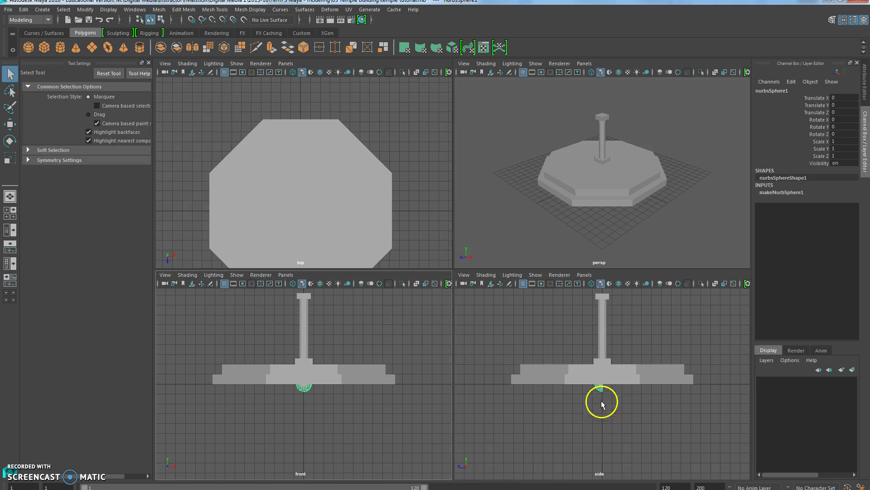
Rotate the sphere to -90 on X and raise it to Translate Y 2.6
{"action": "key", "text": "e"}
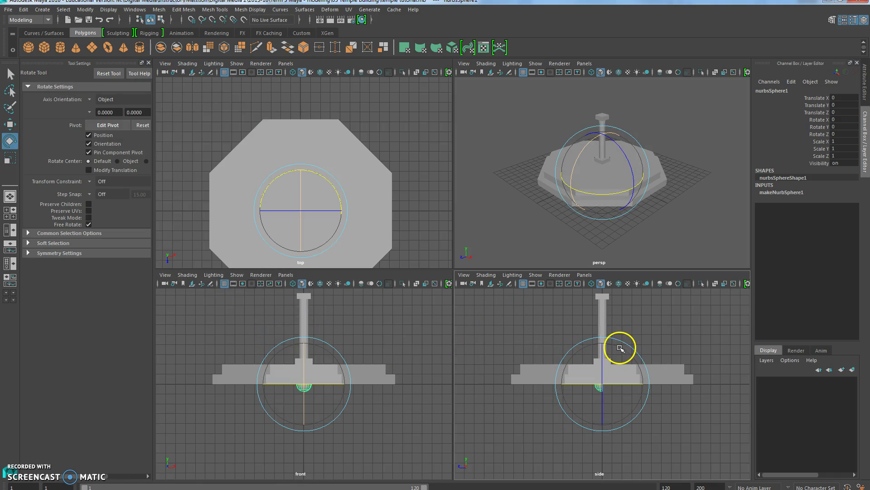
{"action": "left_click_drag", "start_coordinate": [618, 346], "coordinate": [632, 389]}
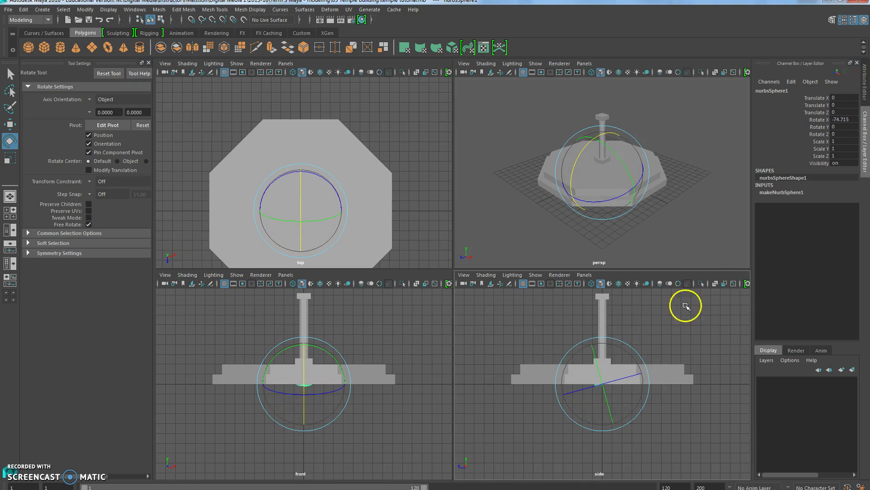
{"action": "left_click", "coordinate": [852, 120]}
{"action": "type", "text": "-"}
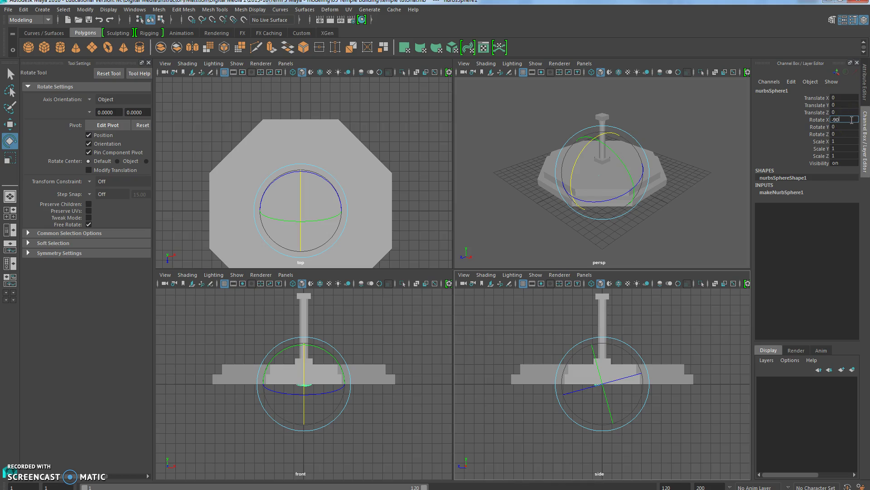
{"action": "type", "text": "90"}
{"action": "key", "text": "Return"}
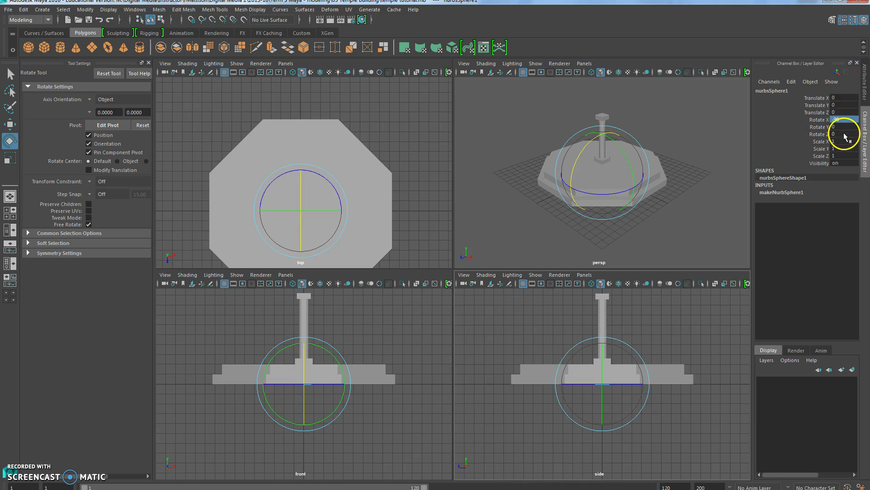
{"action": "double_click", "coordinate": [839, 105]}
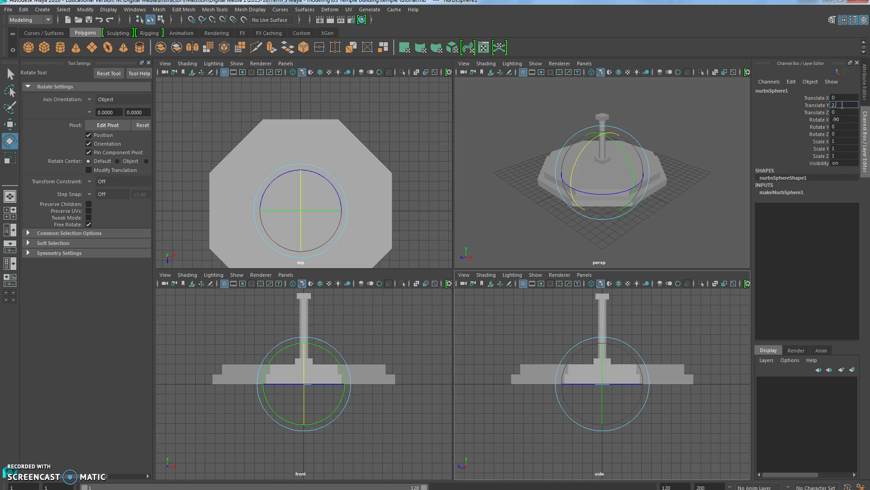
{"action": "key", "text": "Return"}
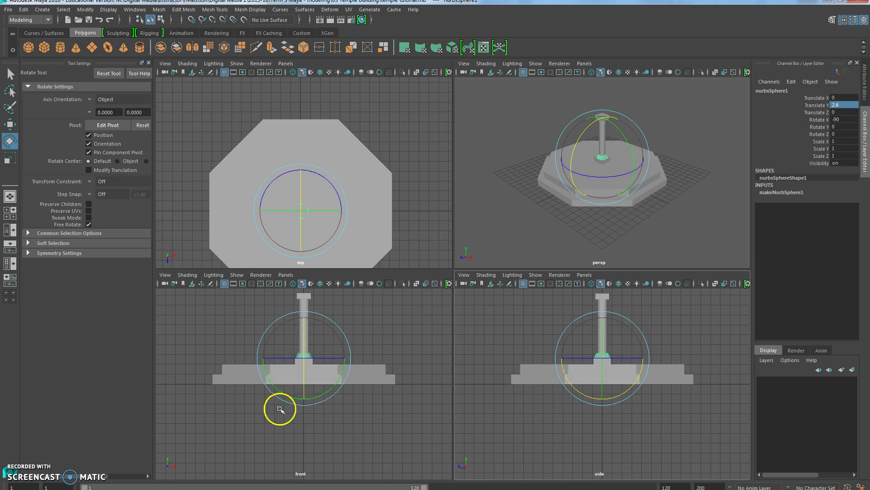
Flatten the sphere along Z to scale 0.367 at the column's foot
{"action": "scroll", "coordinate": [317, 326], "scroll_direction": "up", "scroll_amount": 3}
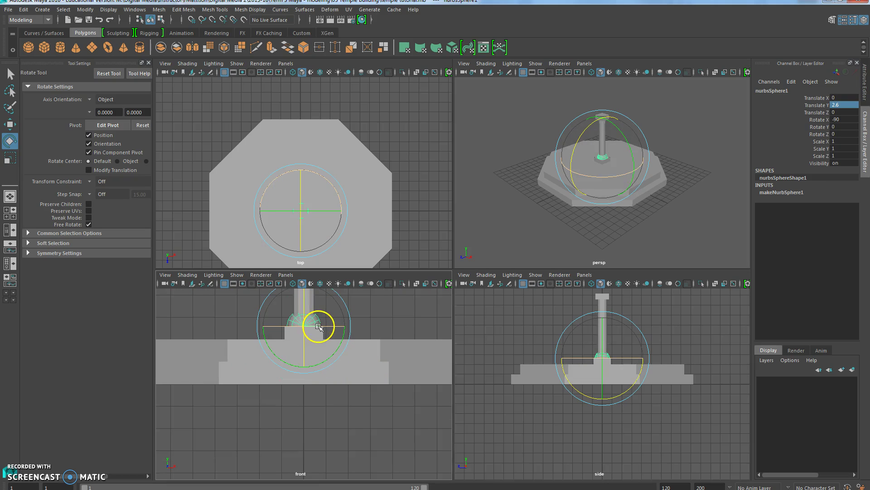
{"action": "middle_click_drag", "start_coordinate": [319, 326], "coordinate": [311, 379], "text": "alt"}
{"action": "key", "text": "r"}
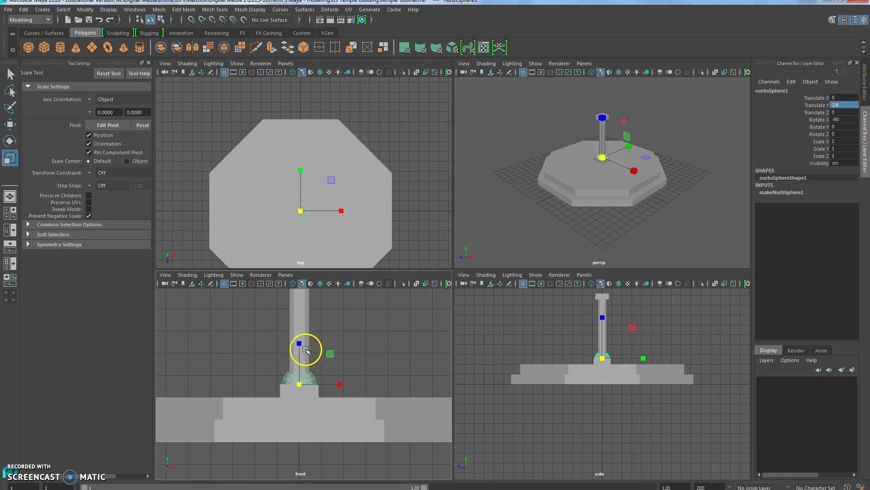
{"action": "left_click_drag", "start_coordinate": [300, 342], "coordinate": [302, 371]}
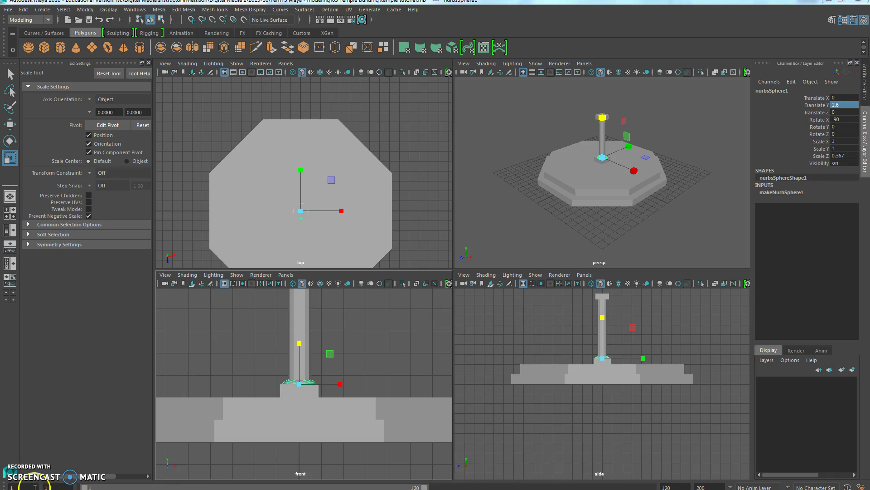
Save the scene, then group the marquee-selected column parts into group1
{"action": "left_click", "coordinate": [8, 9]}
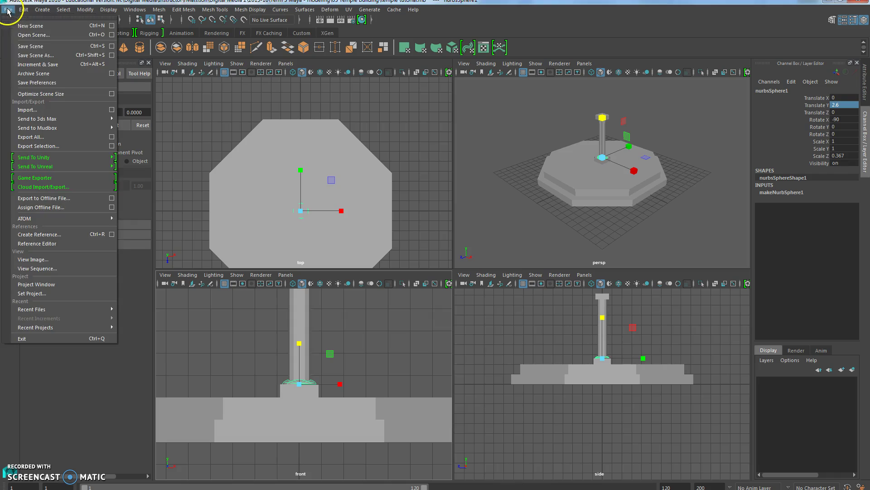
{"action": "left_click", "coordinate": [24, 47]}
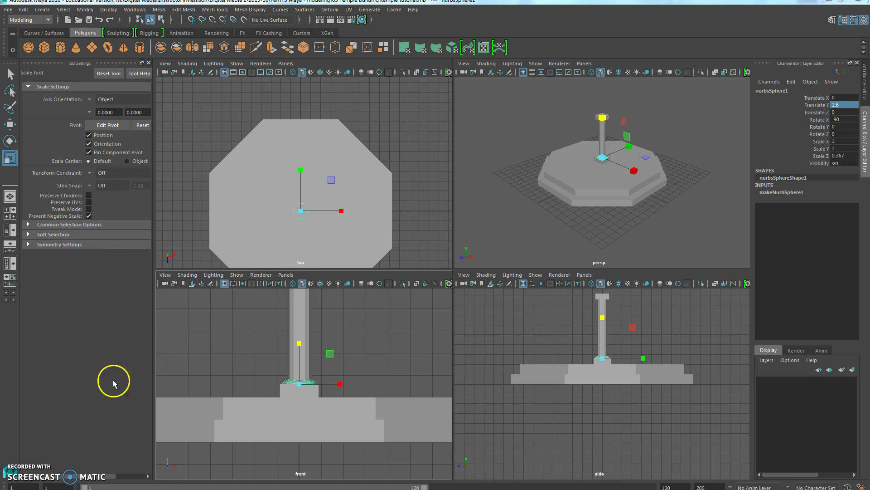
{"action": "left_click_drag", "start_coordinate": [584, 291], "coordinate": [627, 360]}
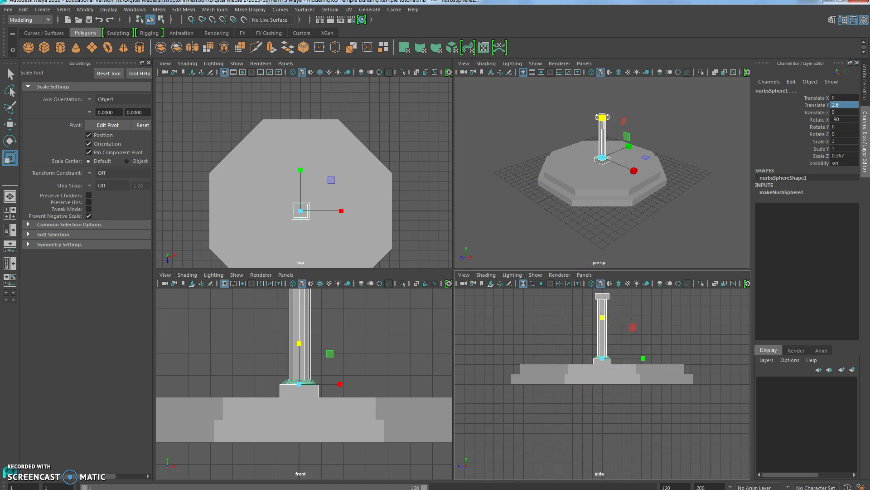
{"action": "left_click", "coordinate": [26, 10]}
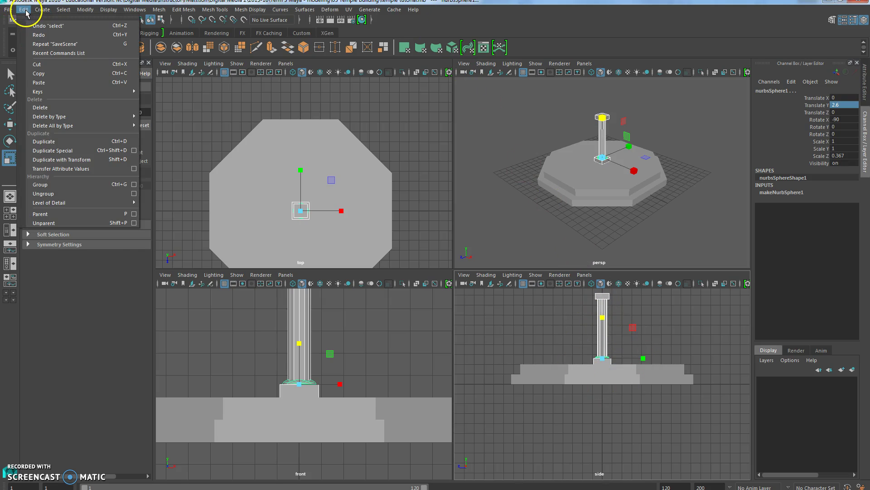
{"action": "left_click", "coordinate": [54, 187]}
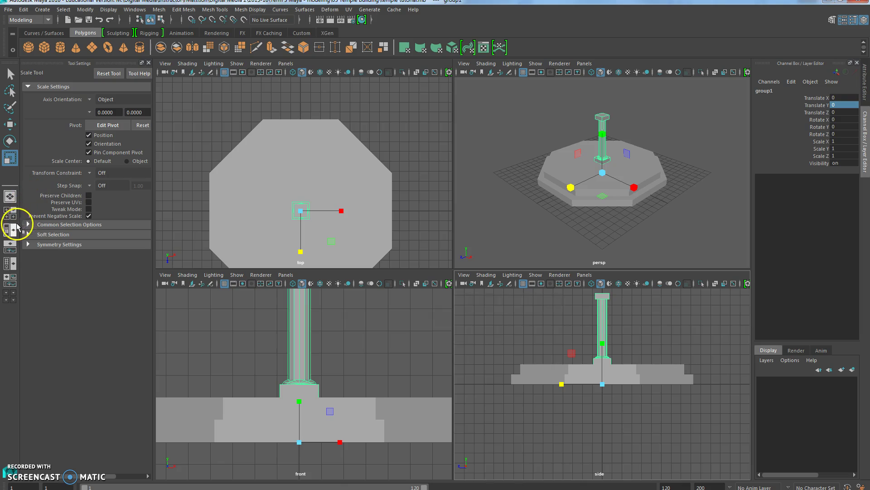
In the Persp/Outliner layout, rename group1 to 'Temple' and collapse its children
{"action": "left_click", "coordinate": [11, 248]}
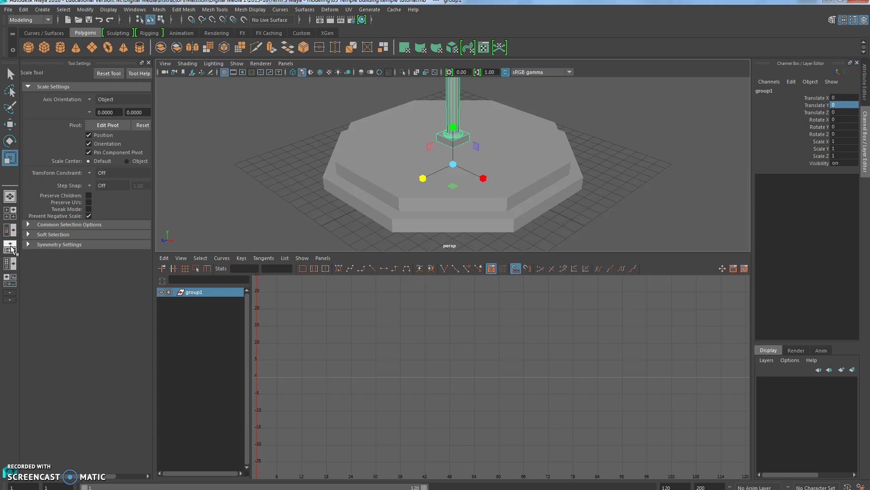
{"action": "left_click", "coordinate": [9, 234]}
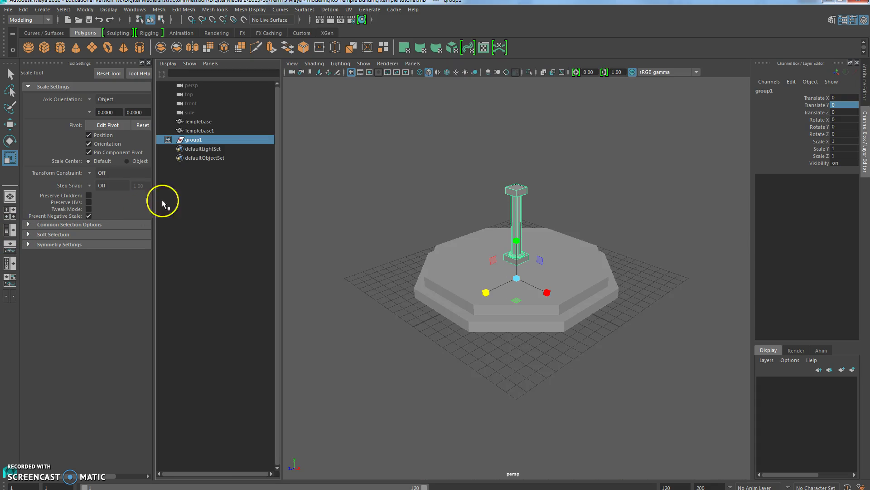
{"action": "left_click", "coordinate": [168, 141]}
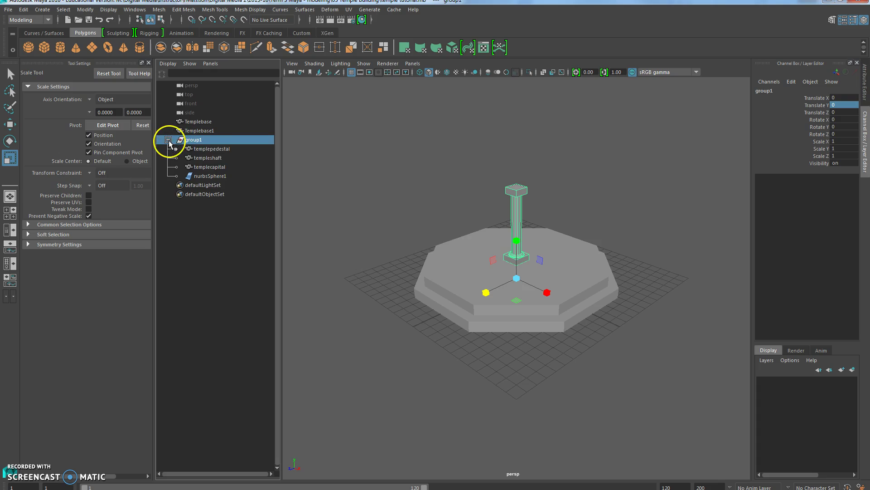
{"action": "double_click", "coordinate": [193, 140]}
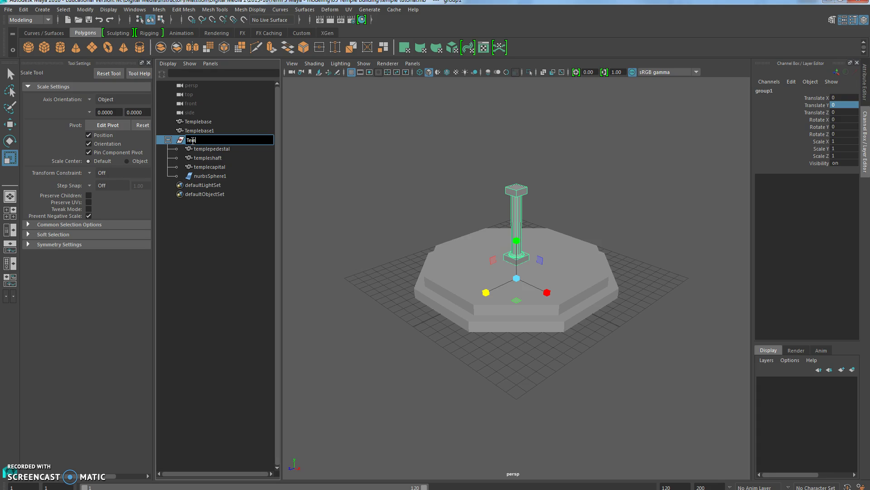
{"action": "type", "text": "Temple"}
{"action": "key", "text": "Return"}
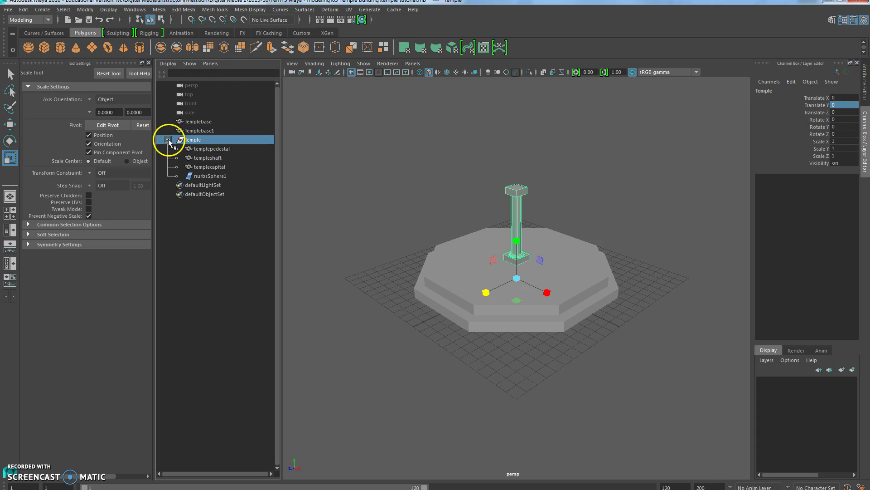
{"action": "left_click", "coordinate": [168, 140]}
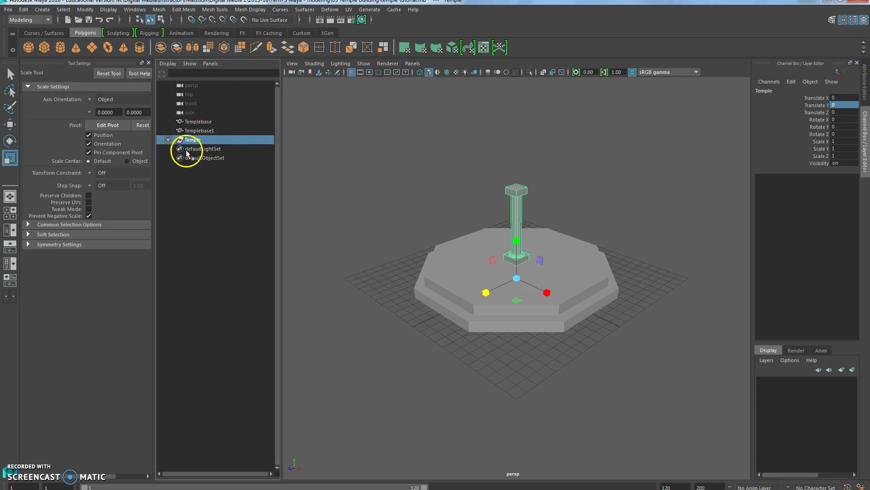
In a wireframe top view, move Temple to Translate X -2.54, Z 7.391
{"action": "left_click", "coordinate": [9, 212]}
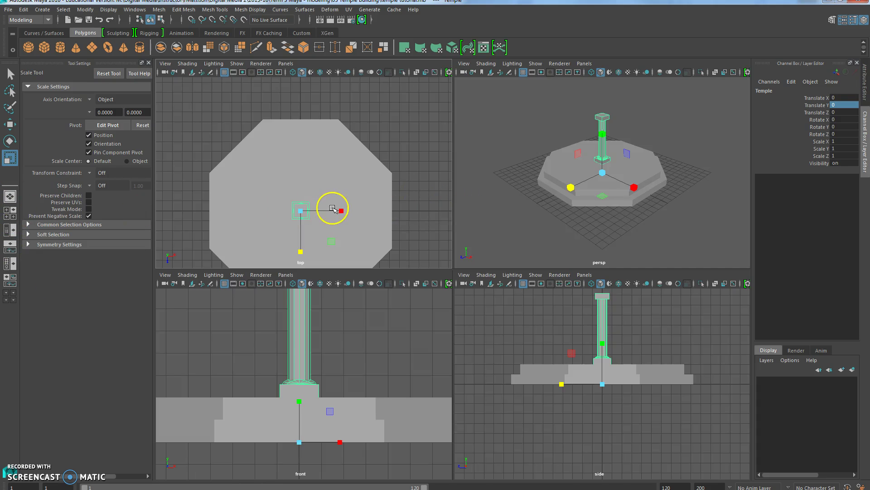
{"action": "key", "text": "space"}
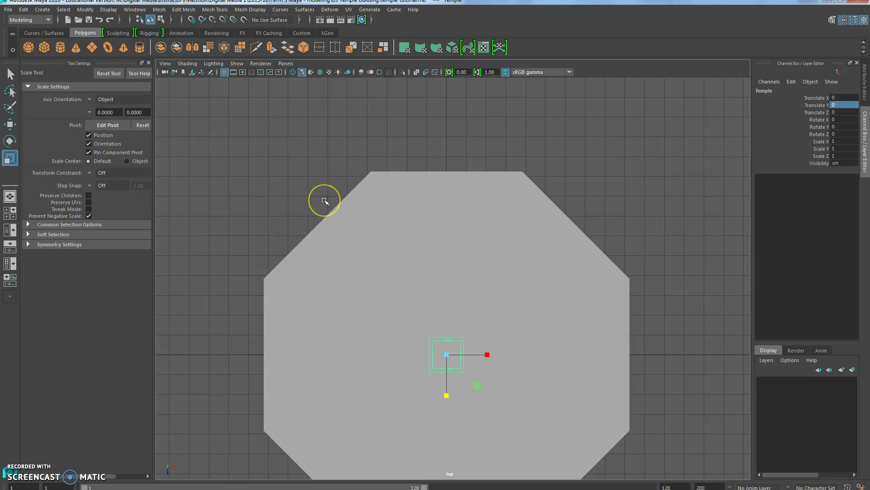
{"action": "key", "text": "4"}
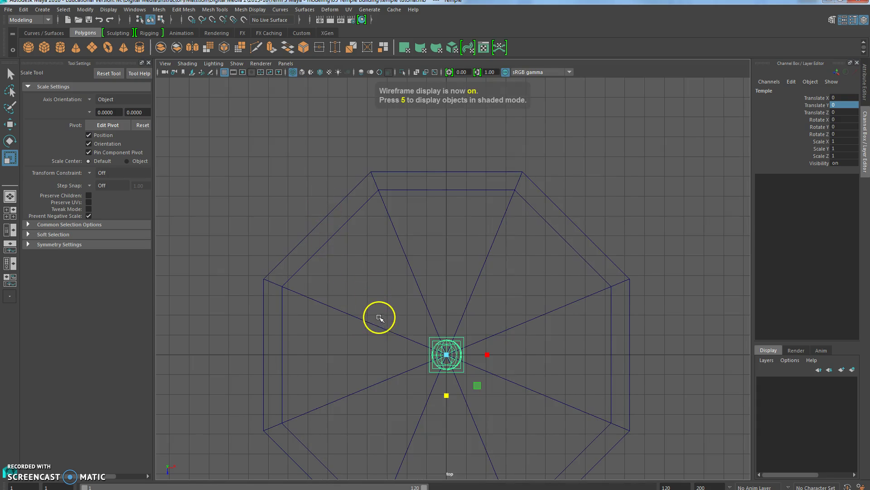
{"action": "middle_click_drag", "start_coordinate": [381, 314], "coordinate": [356, 210], "text": "alt"}
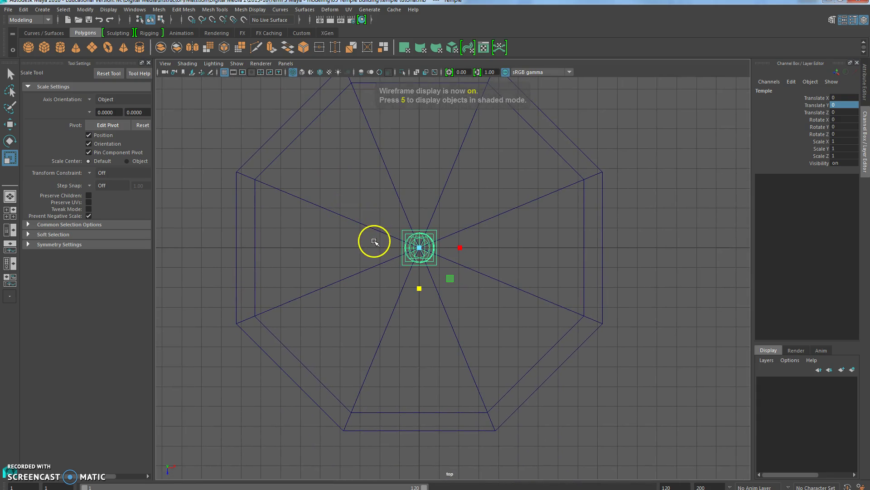
{"action": "key", "text": "w"}
{"action": "left_click_drag", "start_coordinate": [418, 278], "coordinate": [394, 430]}
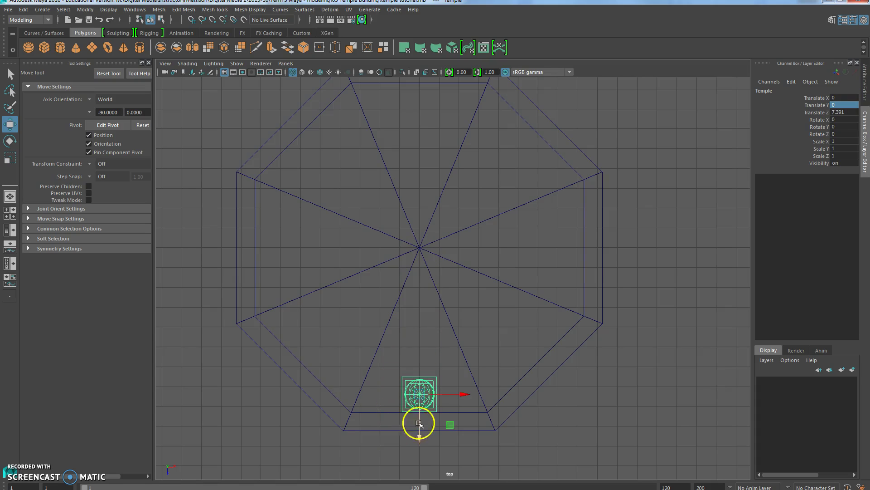
{"action": "left_click_drag", "start_coordinate": [463, 398], "coordinate": [414, 399]}
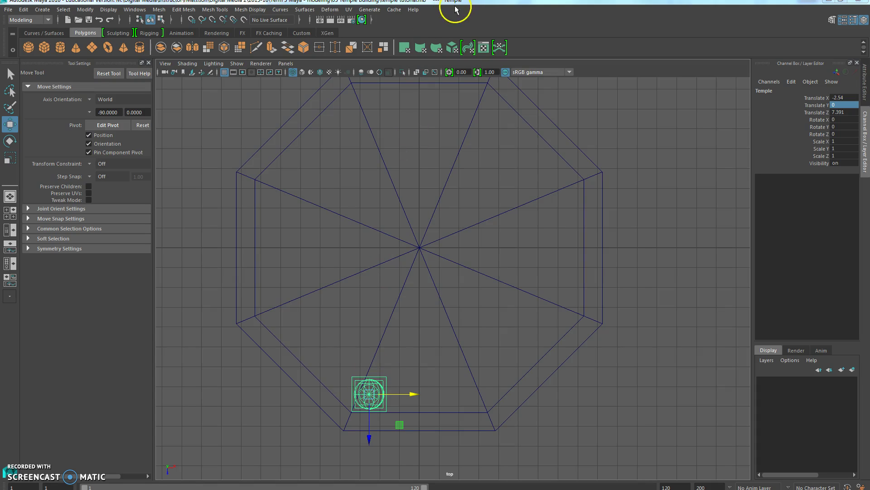
Snap the Temple group's pivot back to the octagonal base's centre
{"action": "key", "text": "d"}
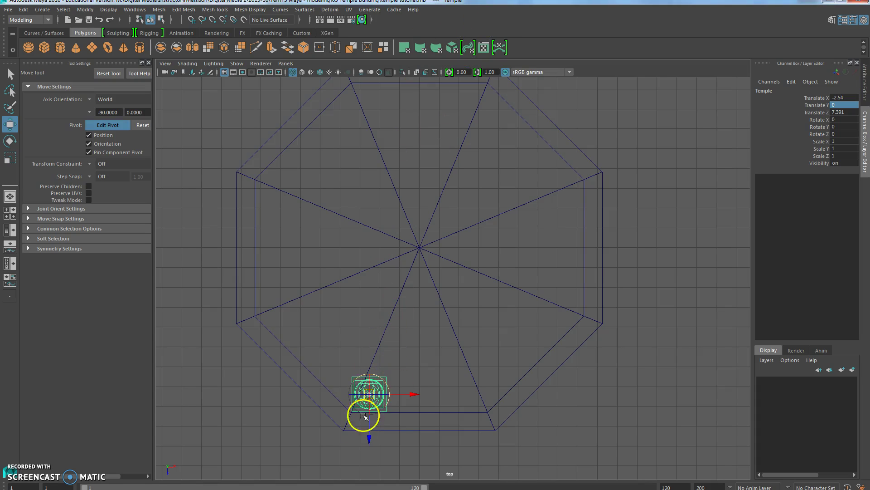
{"action": "left_click_drag", "start_coordinate": [368, 443], "coordinate": [395, 294]}
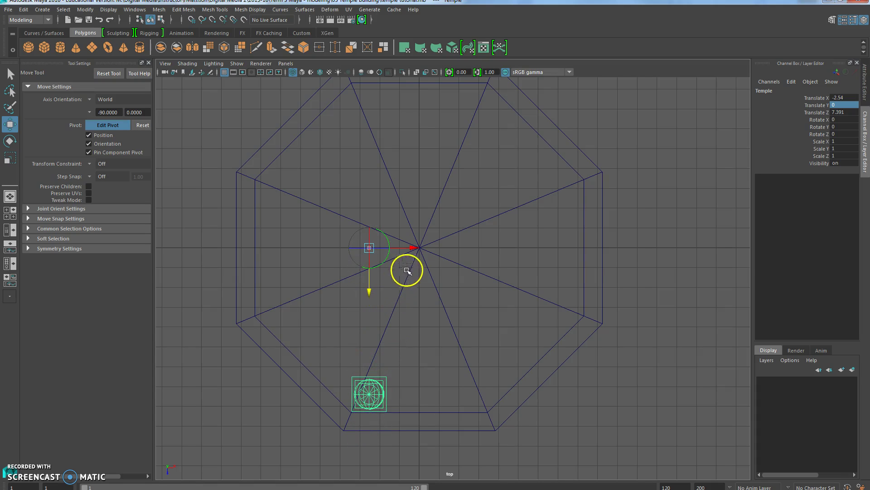
{"action": "left_click_drag", "start_coordinate": [418, 248], "coordinate": [463, 250]}
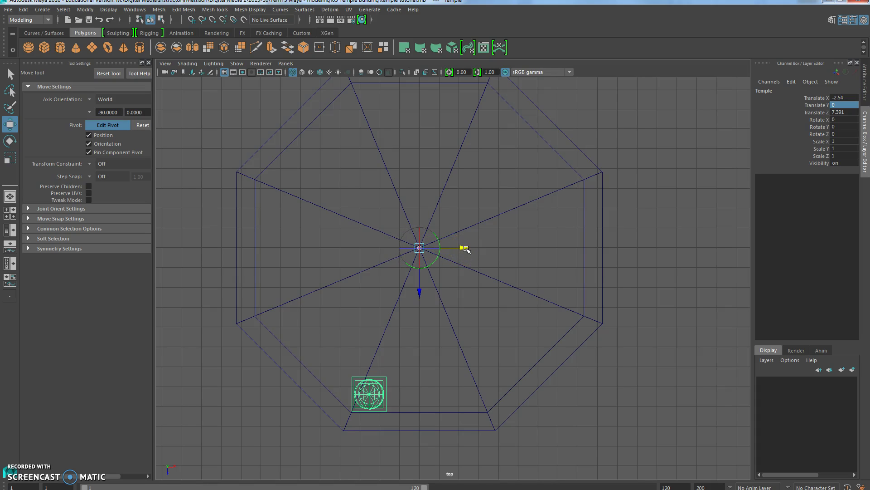
{"action": "left_click", "coordinate": [484, 329]}
Copy the Temple group from the Edit menu and switch to plain selection mode
{"action": "left_click", "coordinate": [23, 9]}
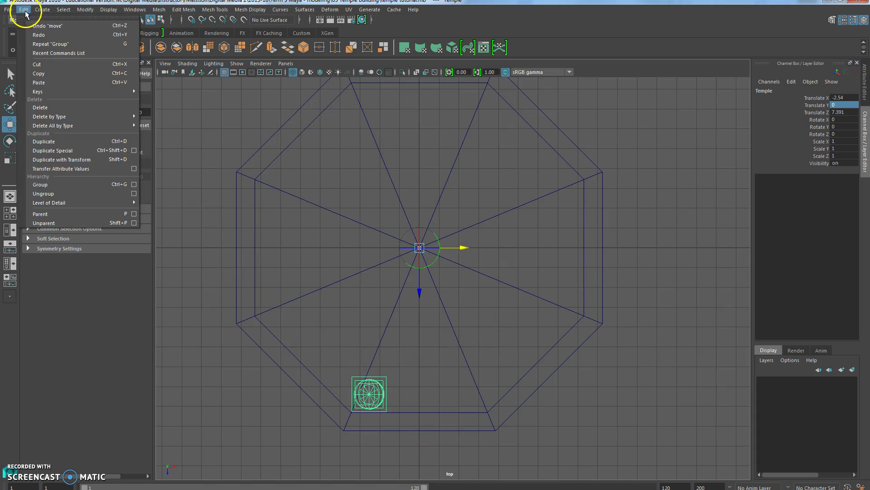
{"action": "left_click", "coordinate": [47, 74]}
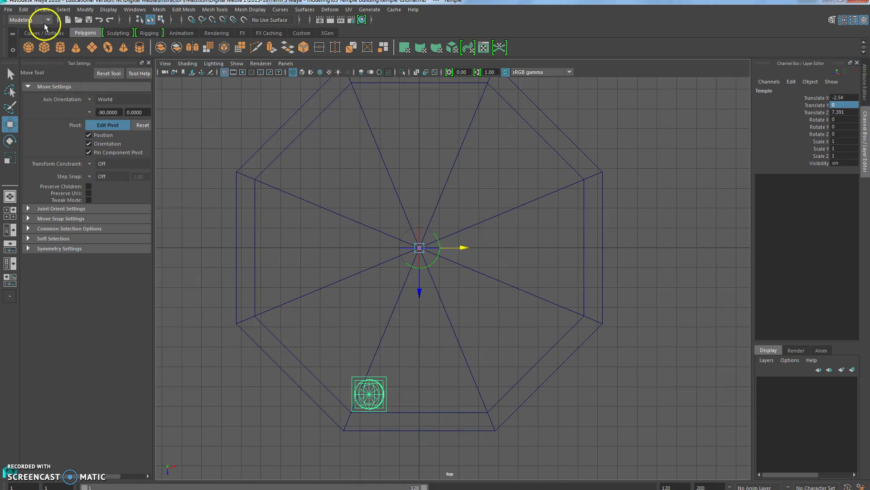
{"action": "left_click", "coordinate": [23, 9]}
{"action": "left_click", "coordinate": [50, 82]}
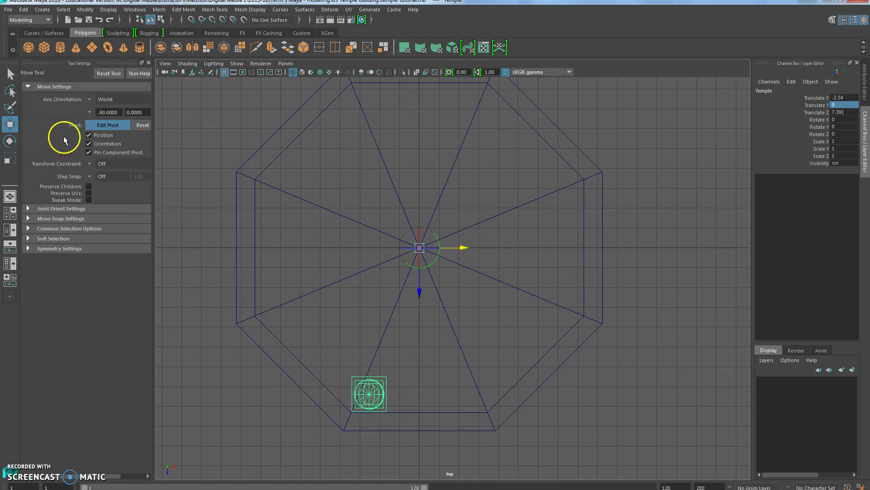
{"action": "left_click", "coordinate": [10, 74]}
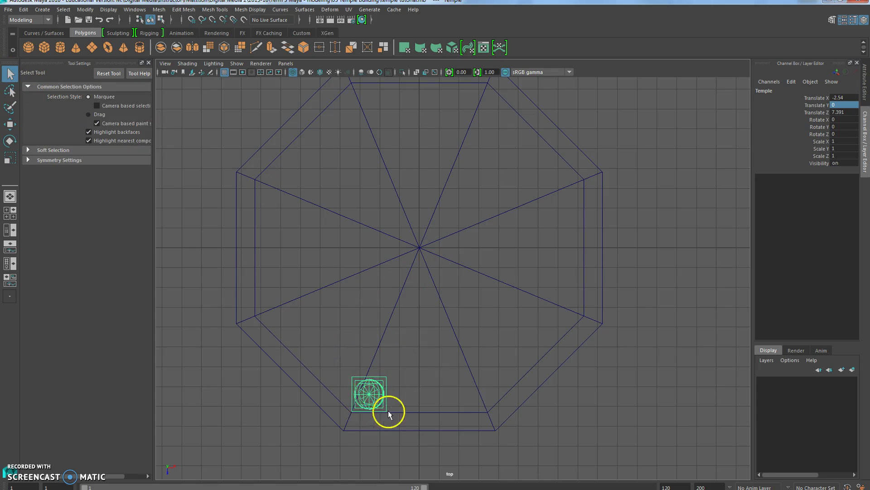
{"action": "left_click", "coordinate": [25, 10]}
{"action": "left_click", "coordinate": [50, 73]}
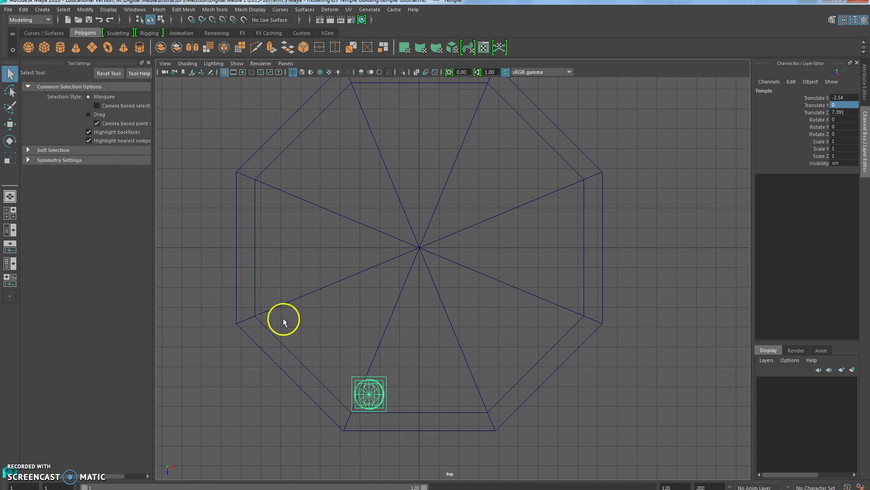
{"action": "left_click", "coordinate": [20, 9]}
{"action": "left_click", "coordinate": [54, 72]}
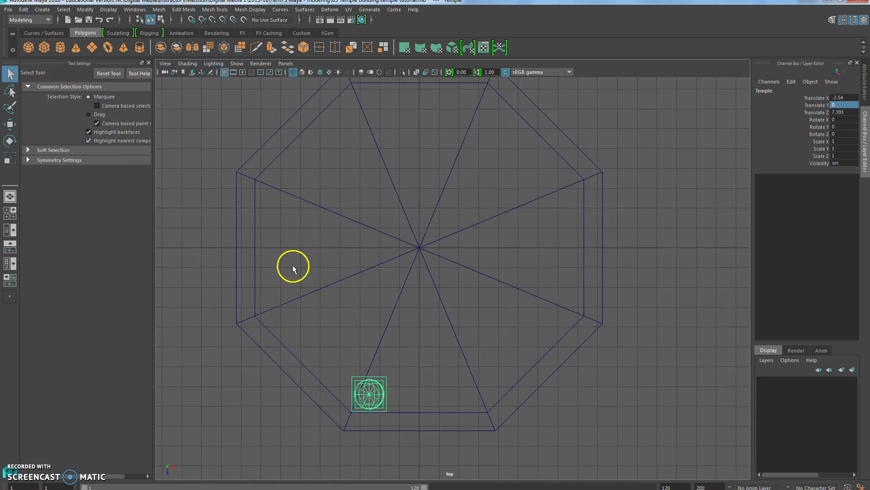
Marquee-select the small sphere, deselect both base octagons, and copy it
{"action": "left_click_drag", "start_coordinate": [312, 346], "coordinate": [432, 446]}
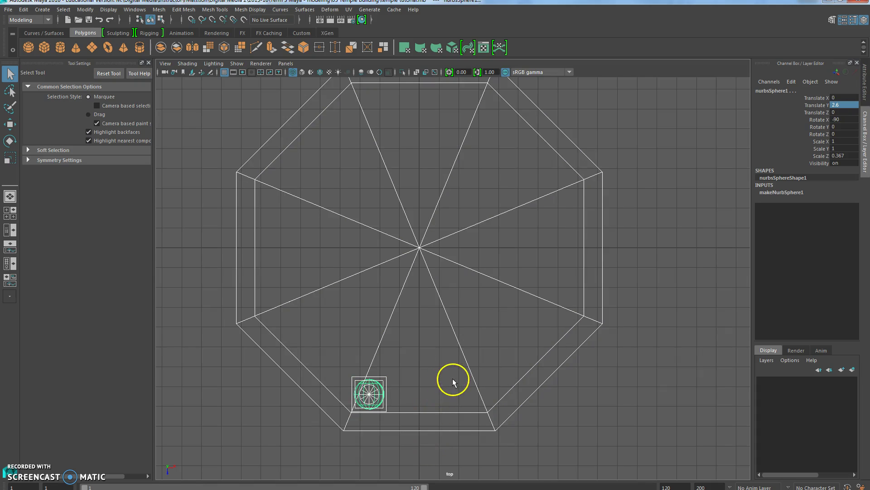
{"action": "left_click", "coordinate": [492, 423], "text": "shift"}
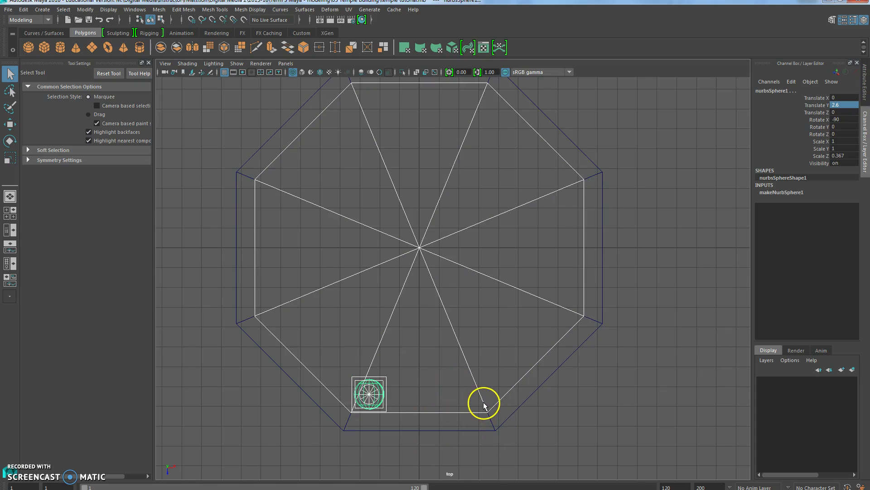
{"action": "left_click", "coordinate": [482, 410], "text": "shift"}
{"action": "left_click", "coordinate": [23, 9]}
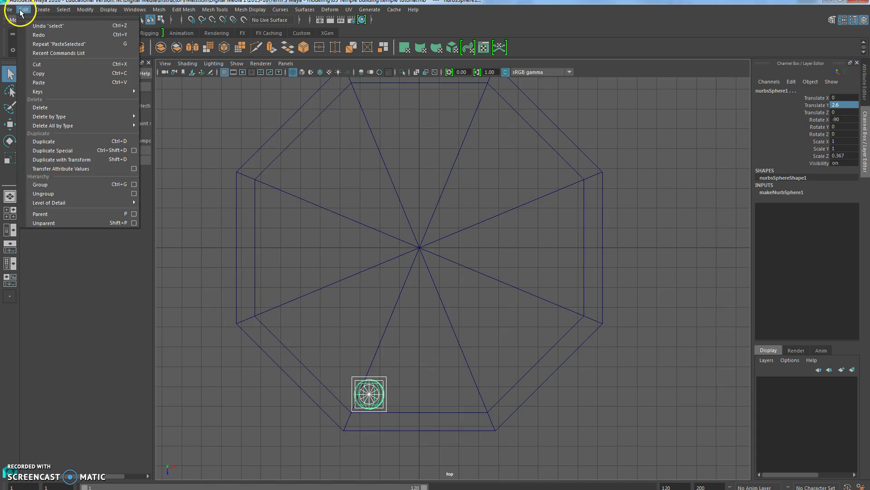
{"action": "left_click", "coordinate": [40, 73]}
{"action": "left_click", "coordinate": [23, 10]}
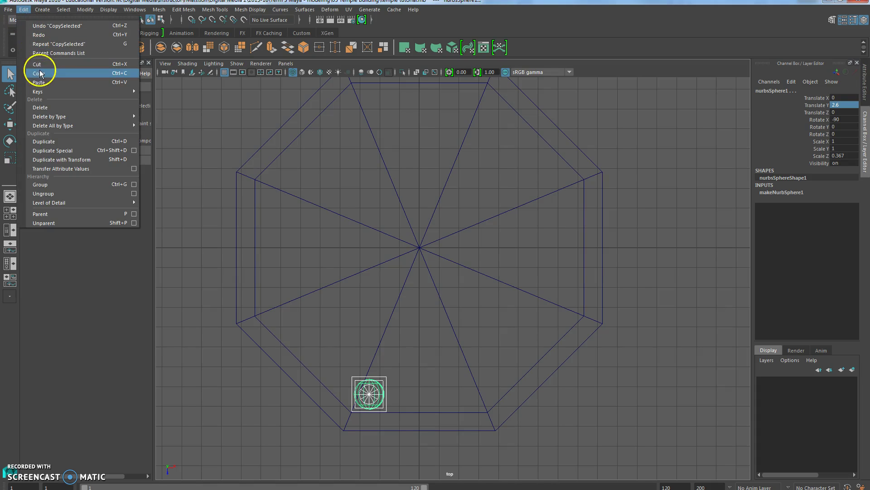
{"action": "left_click", "coordinate": [39, 73]}
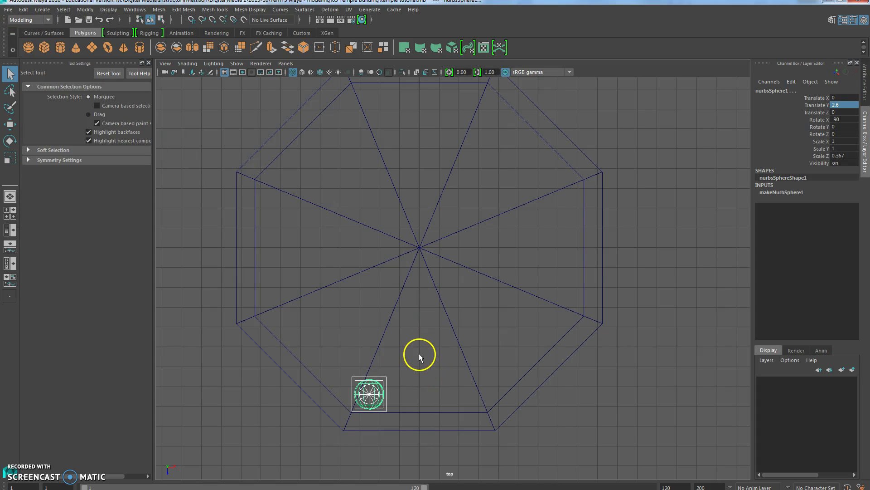
Test-move the sphere along X, then undo the move
{"action": "key", "text": "w"}
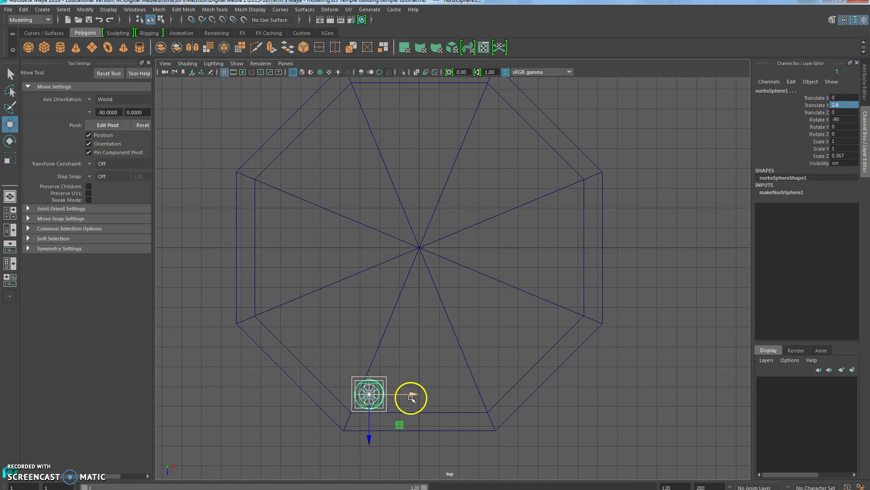
{"action": "left_click_drag", "start_coordinate": [411, 395], "coordinate": [463, 397]}
{"action": "key", "text": "ctrl+z"}
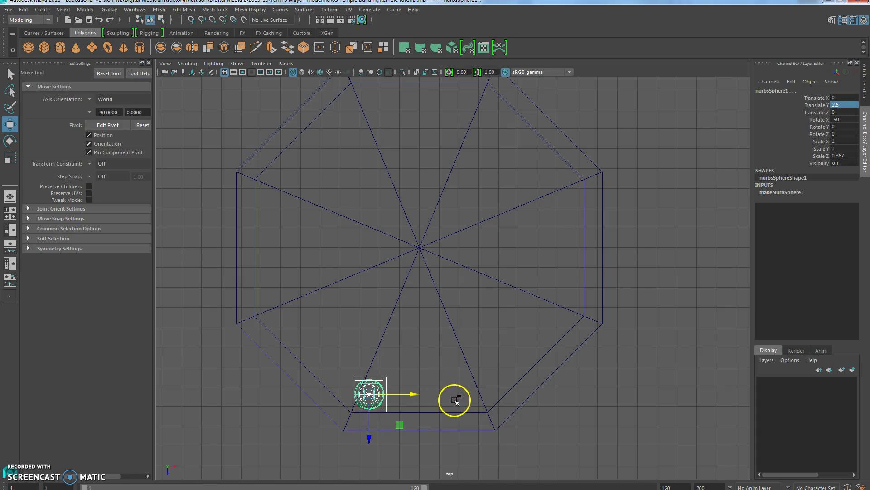
Duplicate the sphere as nurbsSphere2 and move it to Translate X 5.034 in four-view layout
{"action": "left_click", "coordinate": [24, 10]}
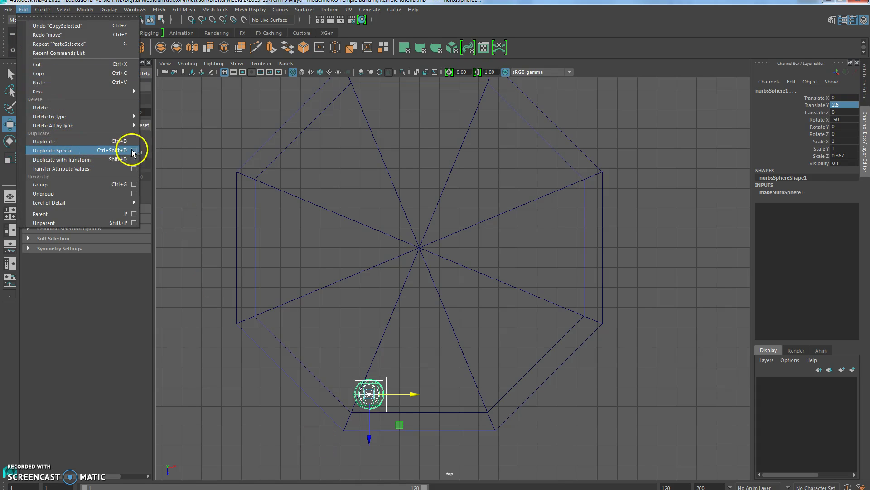
{"action": "left_click", "coordinate": [45, 141]}
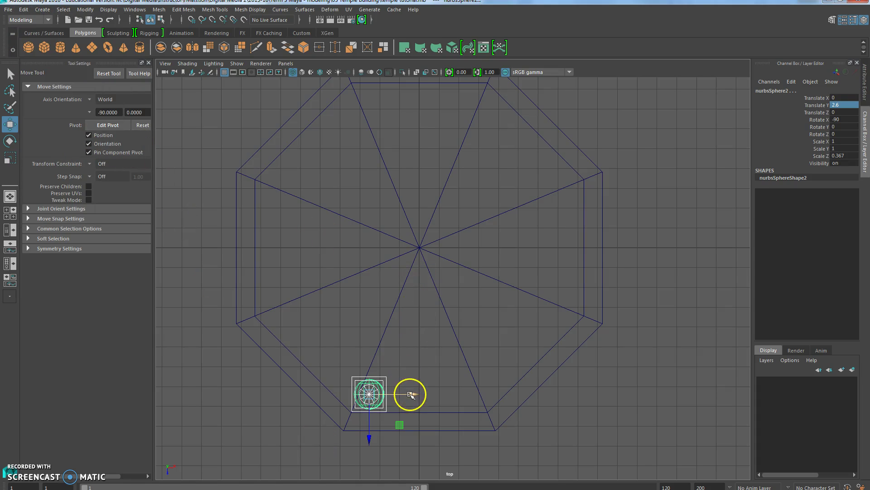
{"action": "left_click_drag", "start_coordinate": [410, 394], "coordinate": [512, 398]}
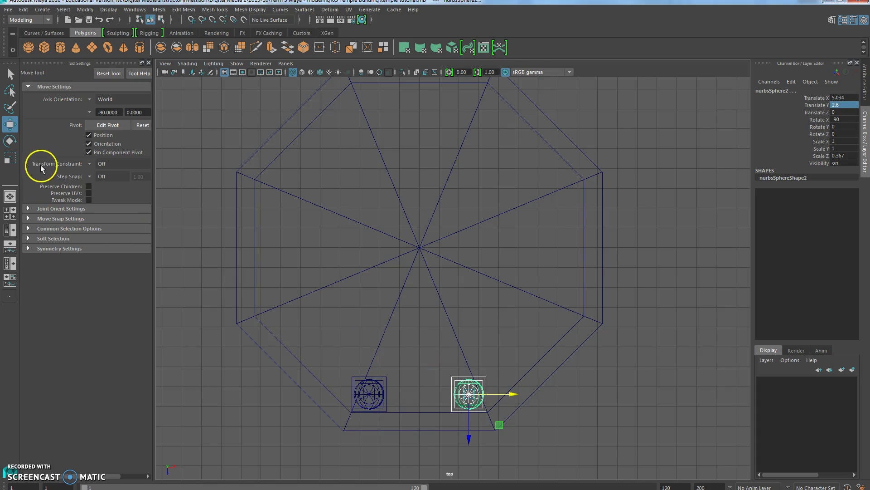
{"action": "left_click", "coordinate": [10, 213]}
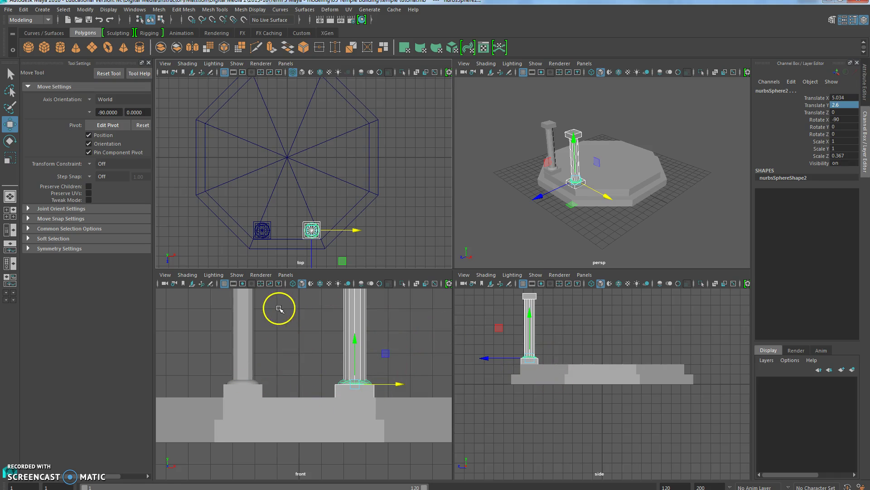
Select the whole Temple group by picking templeshaft1 and pressing Up arrow
{"action": "left_click", "coordinate": [9, 225]}
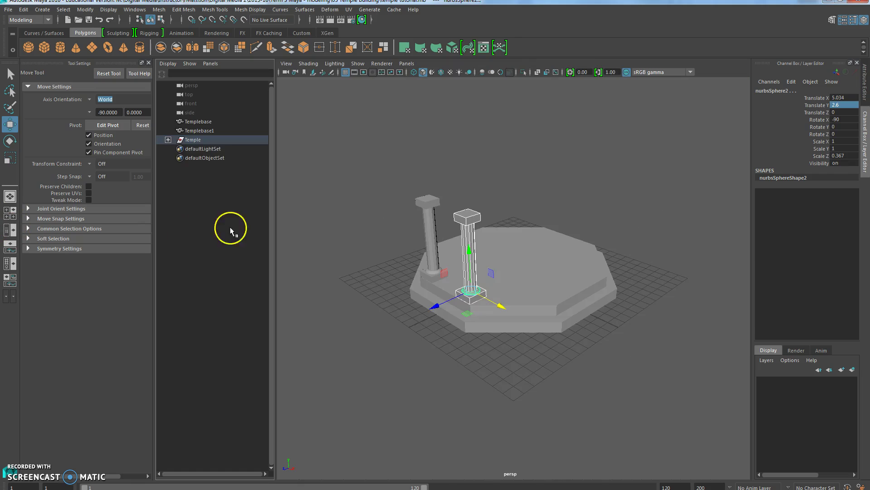
{"action": "left_click", "coordinate": [169, 140]}
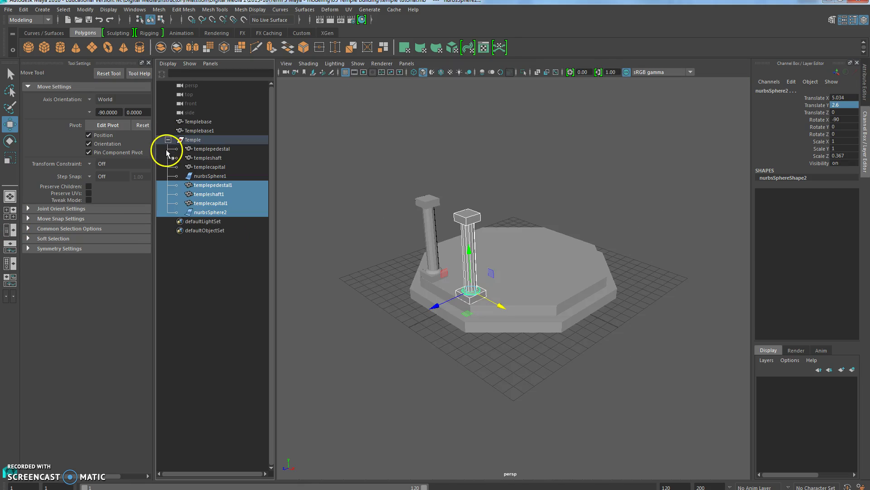
{"action": "left_click", "coordinate": [168, 140]}
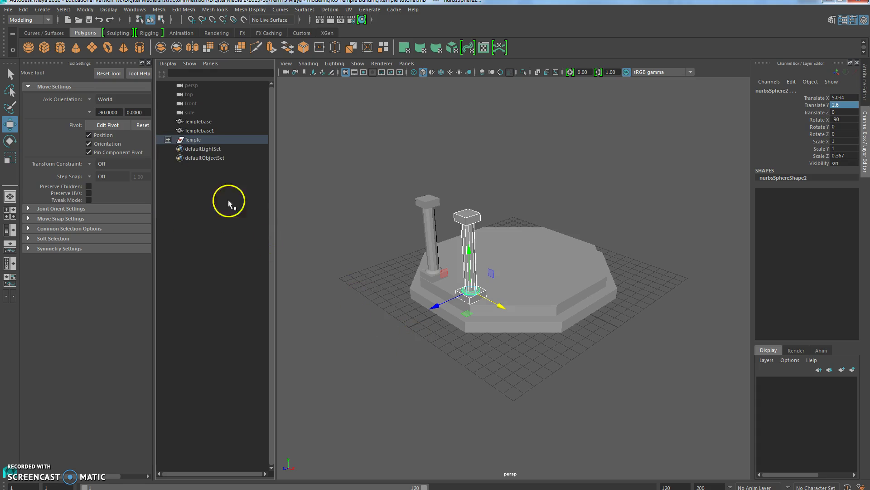
{"action": "left_click", "coordinate": [313, 216]}
{"action": "left_click", "coordinate": [463, 270]}
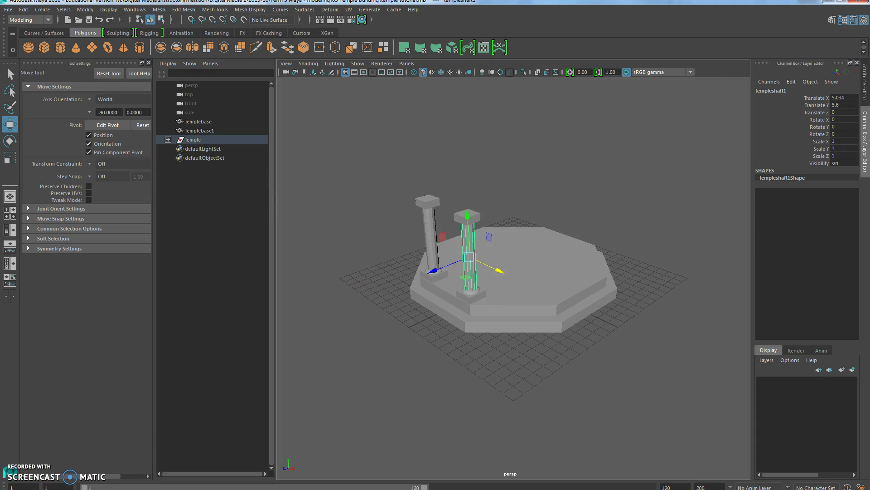
{"action": "key", "text": "Up"}
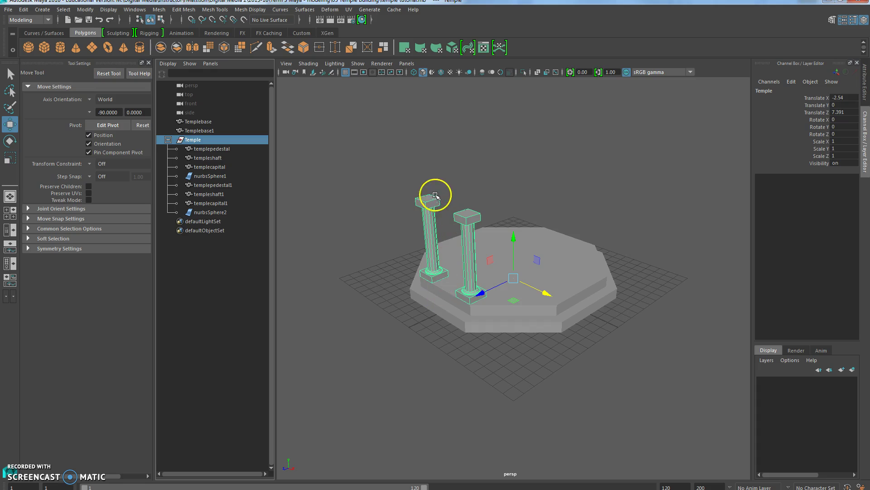
{"action": "left_click", "coordinate": [25, 10]}
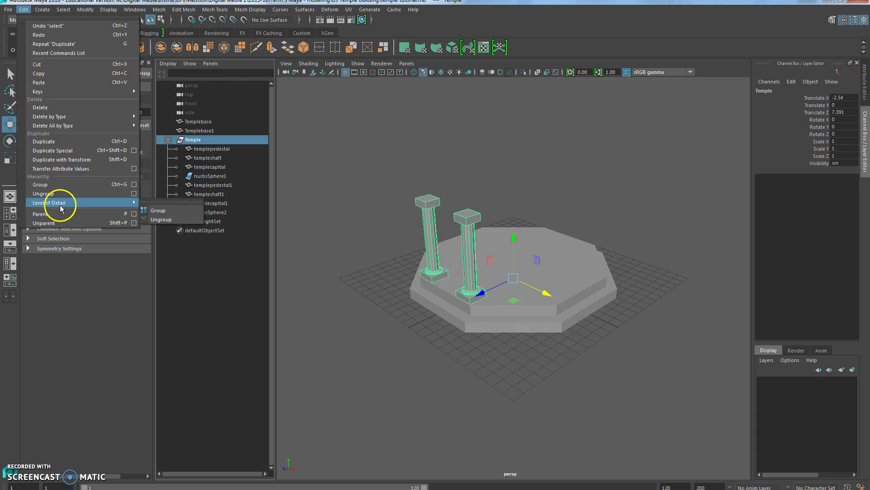
{"action": "left_click", "coordinate": [24, 9]}
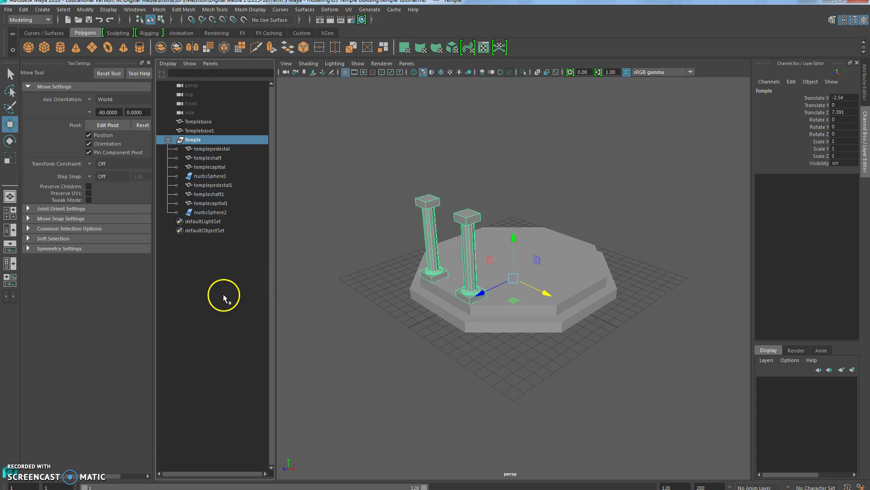
Duplicate Special the Temple group with reset options and Rotate Y 90, ringing the base
{"action": "left_click", "coordinate": [7, 212]}
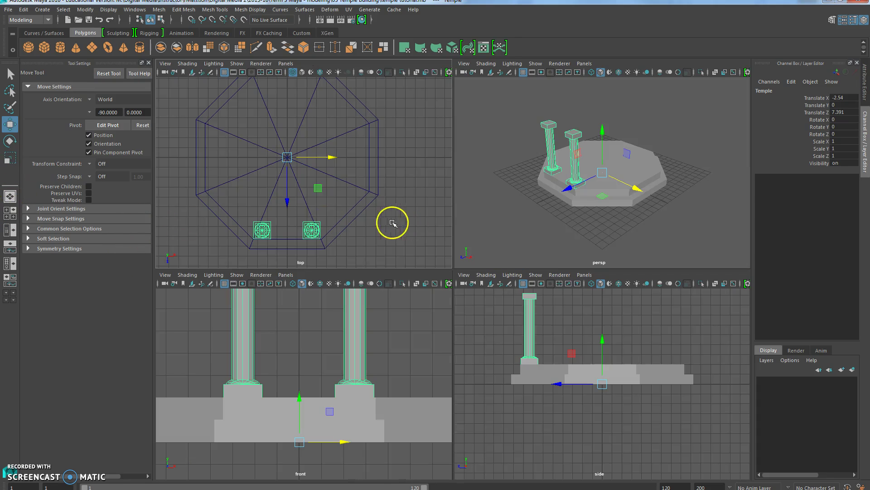
{"action": "left_click", "coordinate": [288, 159]}
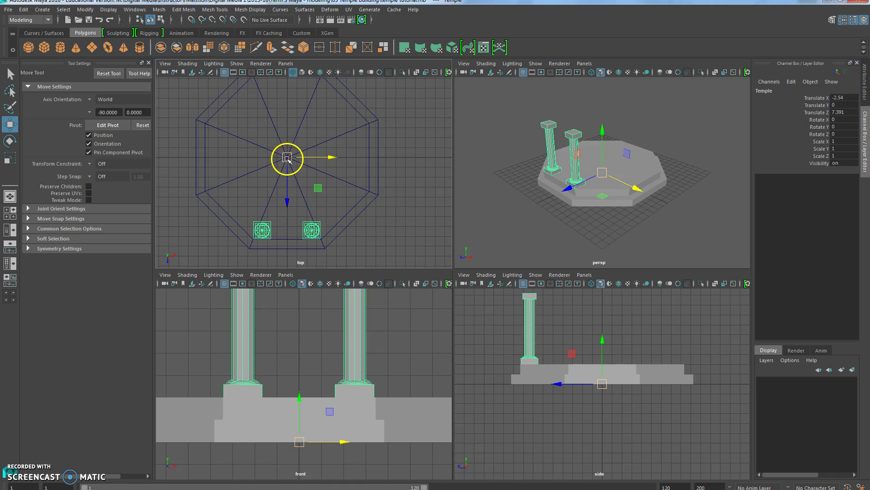
{"action": "left_click", "coordinate": [23, 9]}
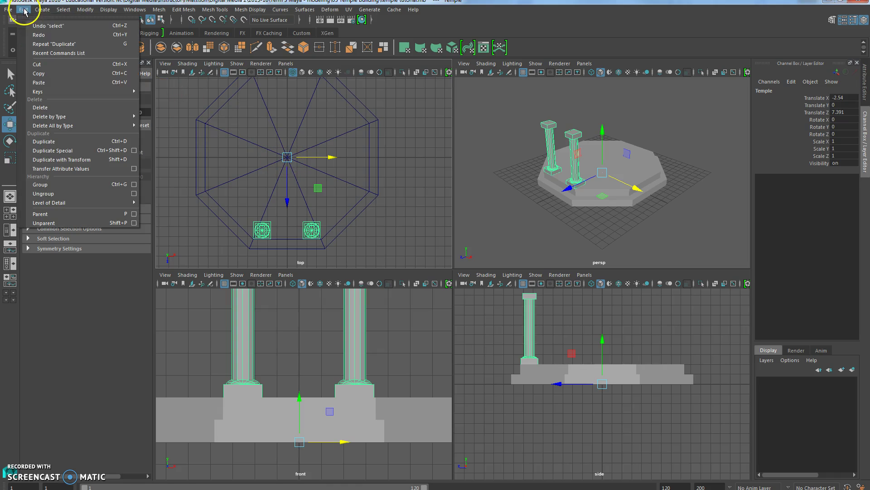
{"action": "left_click", "coordinate": [135, 150]}
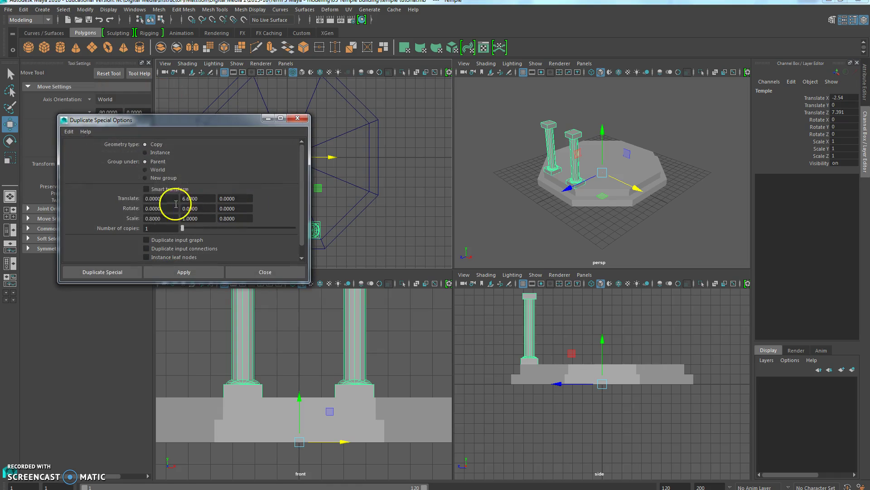
{"action": "left_click", "coordinate": [69, 131]}
{"action": "left_click", "coordinate": [94, 150]}
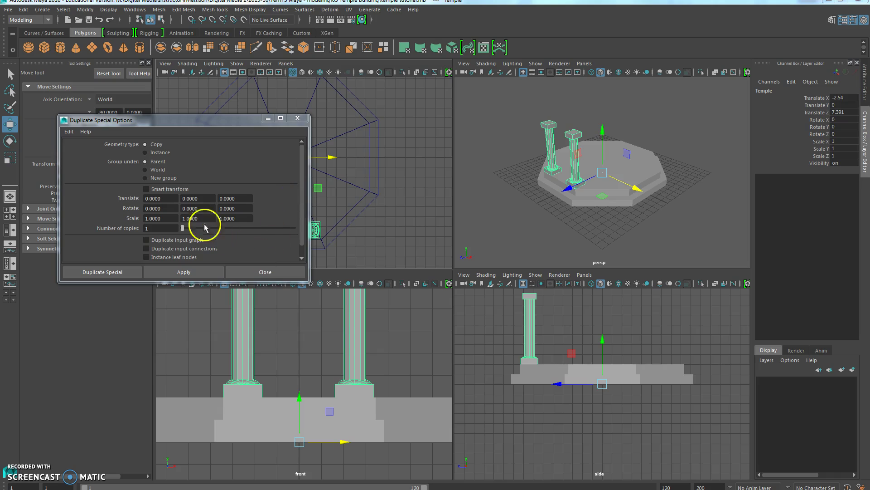
{"action": "left_click", "coordinate": [208, 208]}
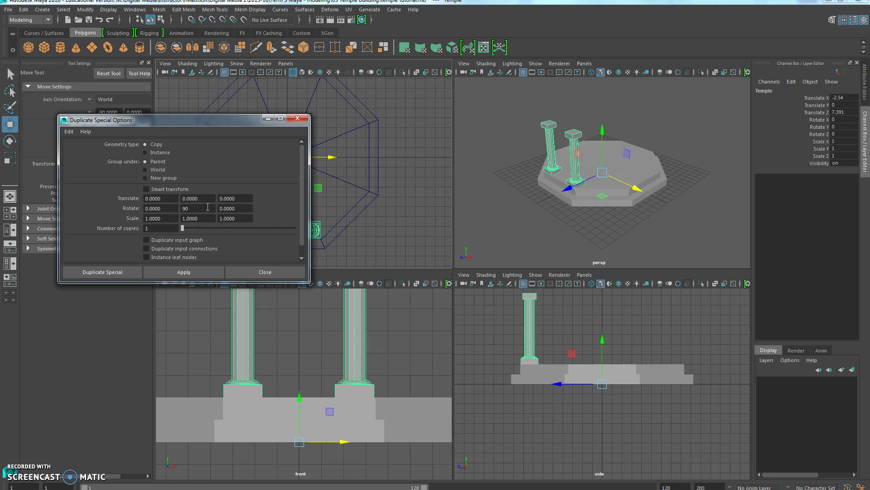
{"action": "type", "text": "90"}
{"action": "left_click", "coordinate": [156, 228]}
{"action": "left_click", "coordinate": [108, 273]}
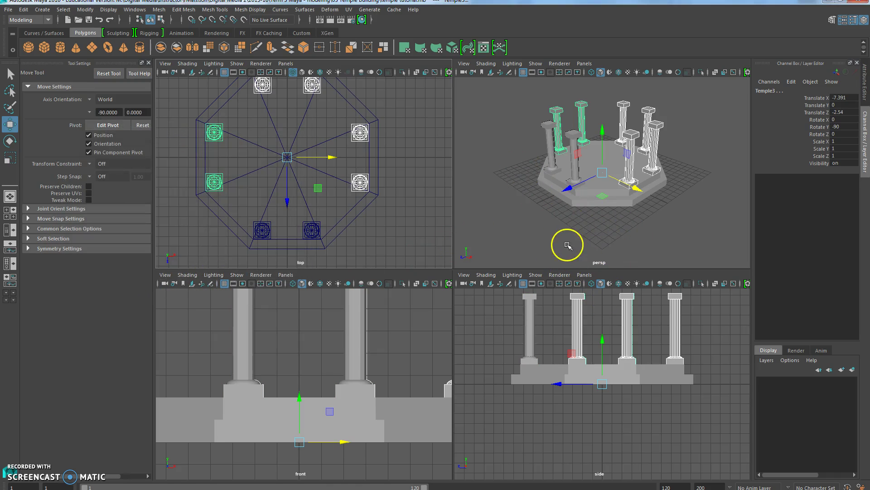
Orbit the perspective view and save the scene
{"action": "left_click_drag", "start_coordinate": [565, 244], "coordinate": [527, 247], "text": "alt"}
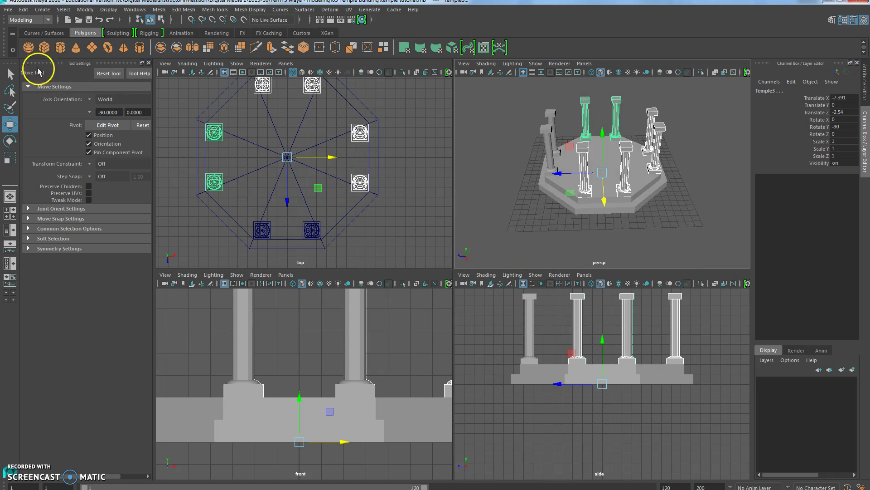
{"action": "left_click", "coordinate": [9, 9]}
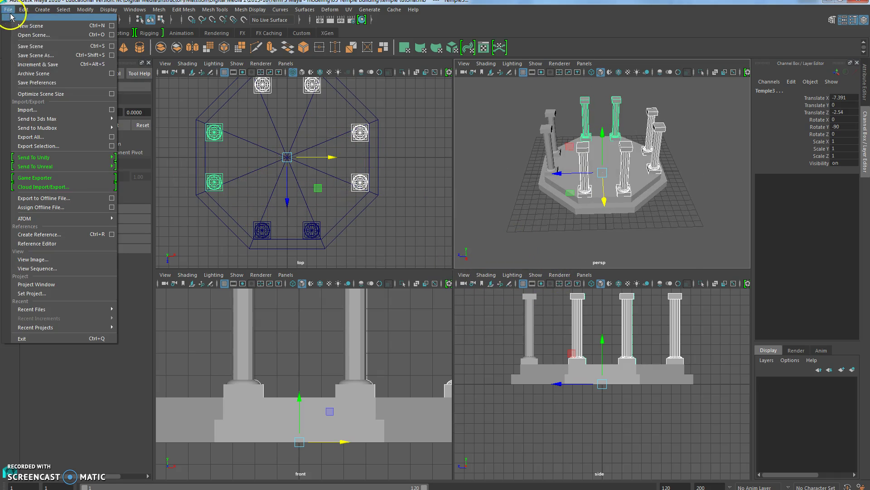
{"action": "left_click", "coordinate": [30, 49]}
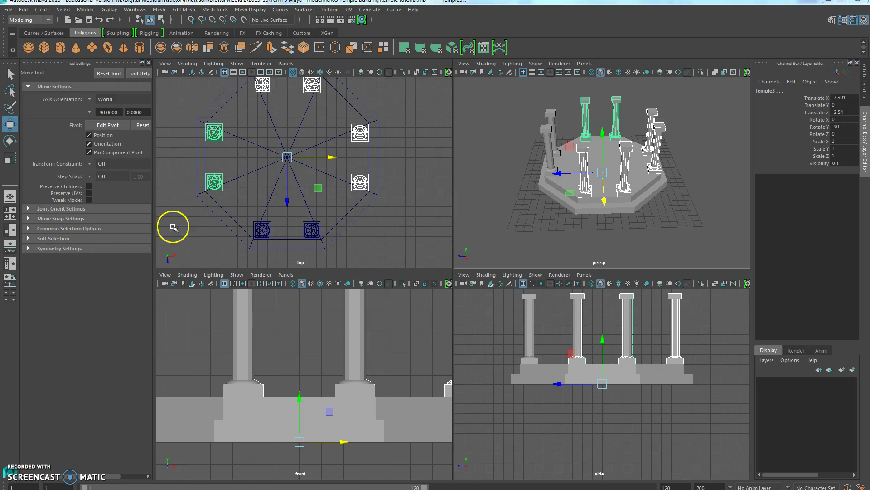
Open the Polygon Torus options, then dismiss them
{"action": "left_click", "coordinate": [41, 9]}
{"action": "mouse_move", "coordinate": [145, 42]}
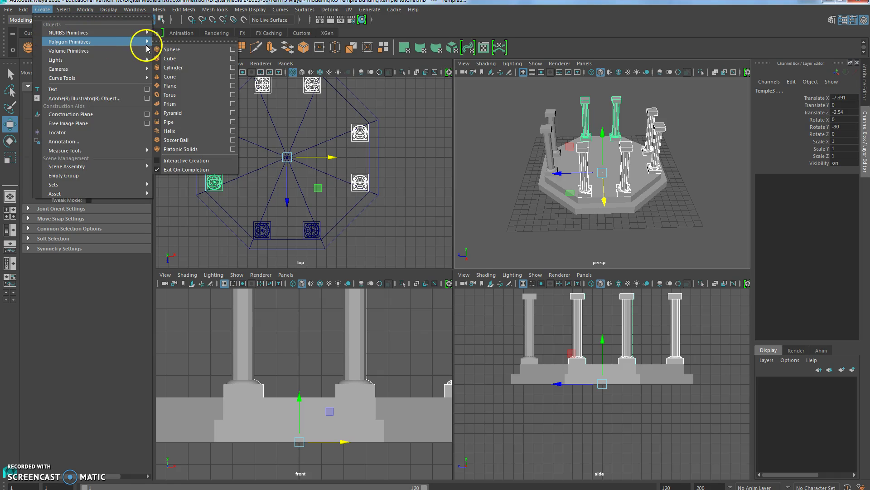
{"action": "left_click", "coordinate": [233, 95]}
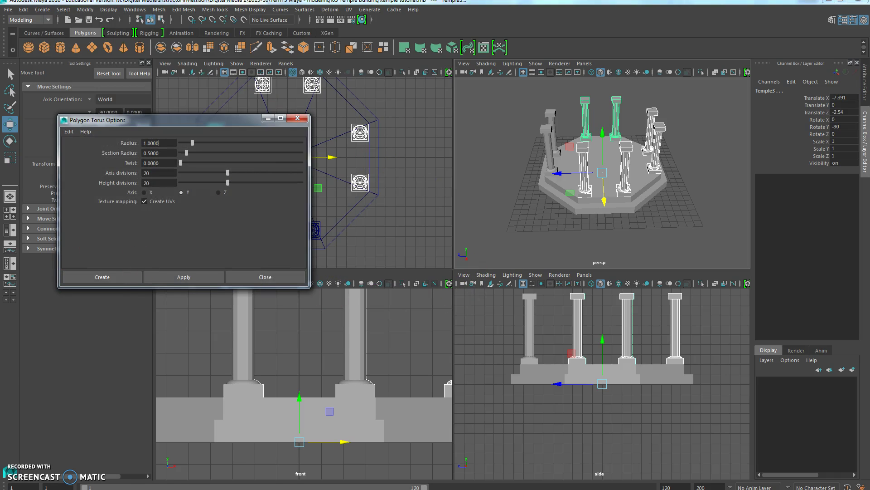
{"action": "double_click", "coordinate": [169, 143]}
{"action": "left_click", "coordinate": [261, 279]}
Open NURBS Torus Options with radius 8.5, minor radius 0.5, 24 sections, 4 spans
{"action": "left_click", "coordinate": [40, 10]}
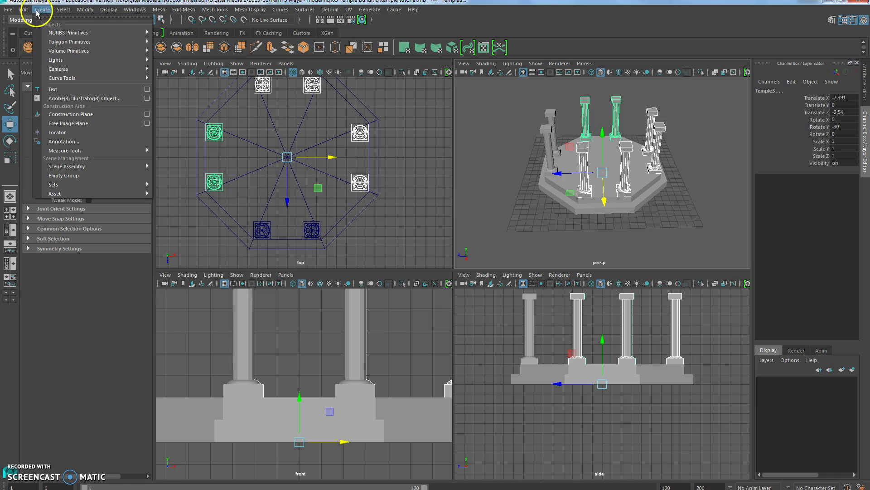
{"action": "mouse_move", "coordinate": [136, 32]}
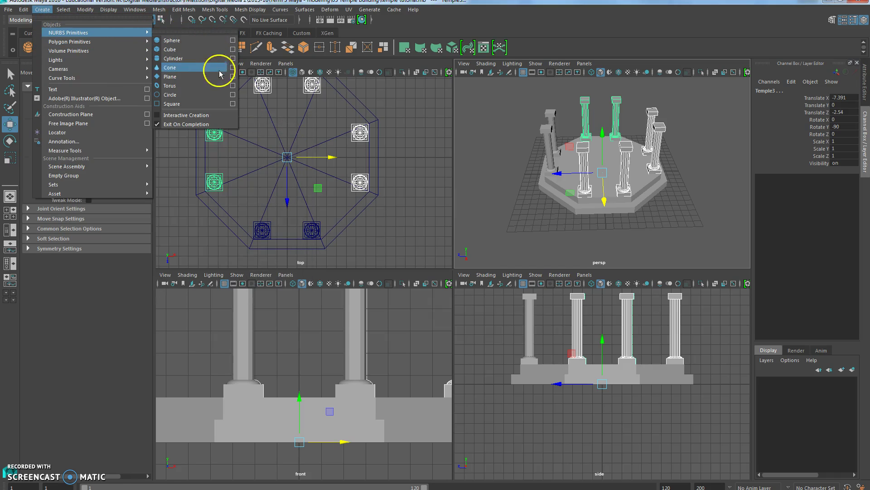
{"action": "left_click", "coordinate": [232, 86]}
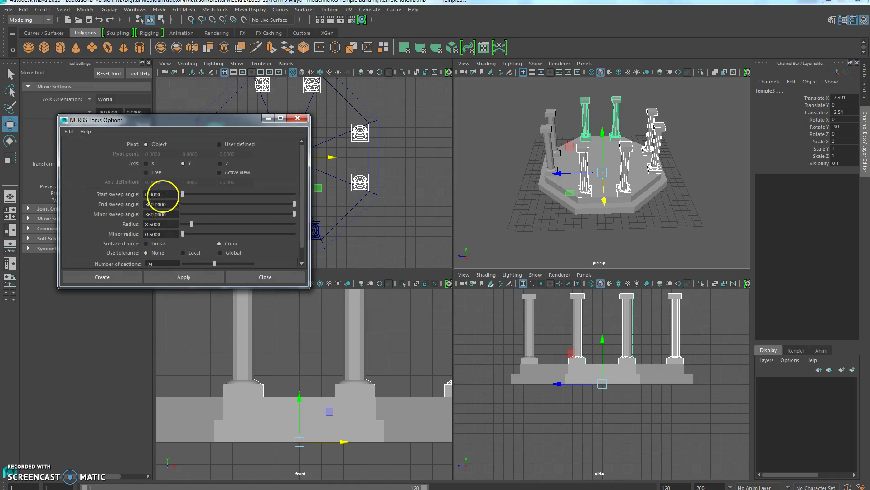
{"action": "left_click_drag", "start_coordinate": [159, 194], "coordinate": [122, 194]}
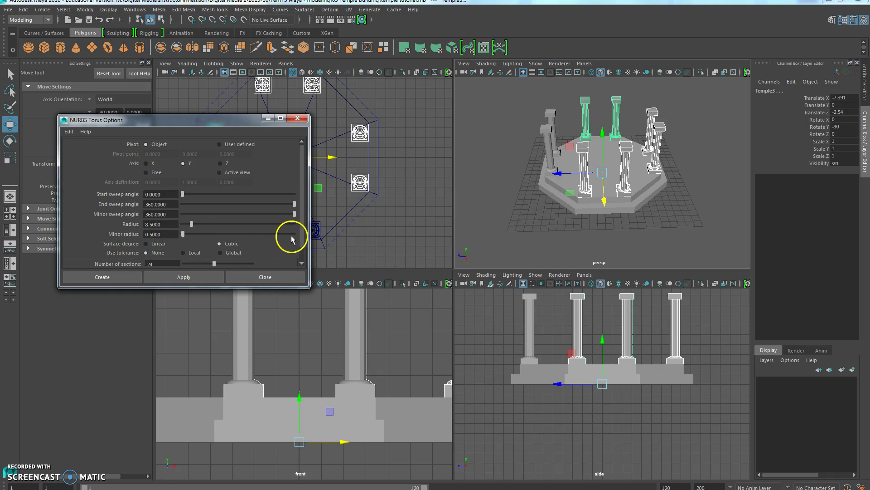
{"action": "scroll", "coordinate": [303, 228], "scroll_direction": "down", "scroll_amount": 2}
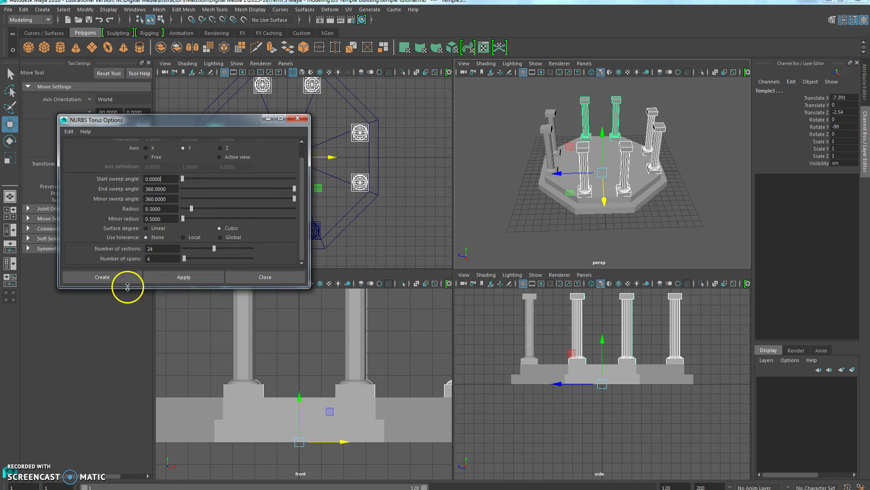
Create nurbsTorus1 and set its Translate Y to 9.6 atop the columns
{"action": "left_click", "coordinate": [116, 277]}
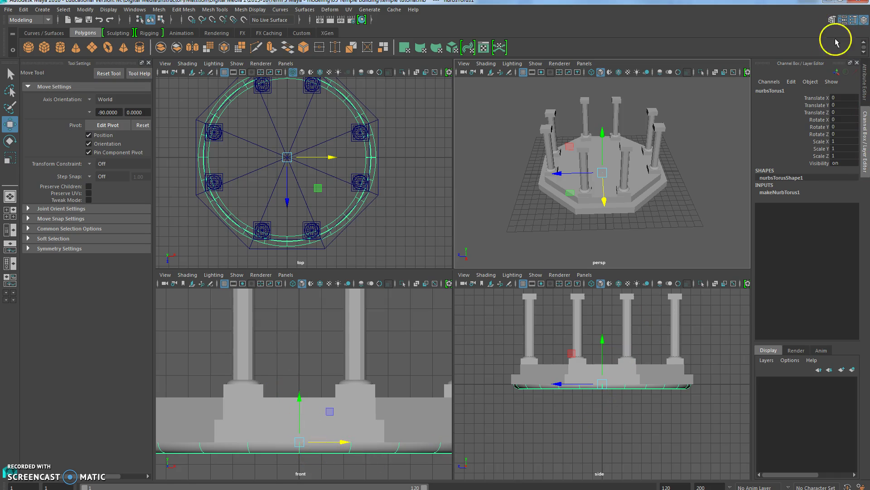
{"action": "left_click", "coordinate": [839, 106]}
{"action": "type", "text": "9.6"}
{"action": "key", "text": "Return"}
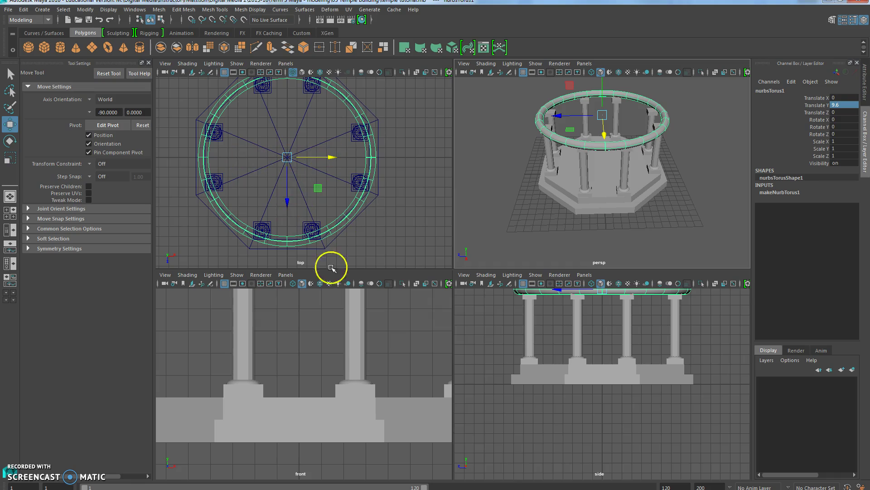
{"action": "scroll", "coordinate": [287, 320], "scroll_direction": "down", "scroll_amount": 4}
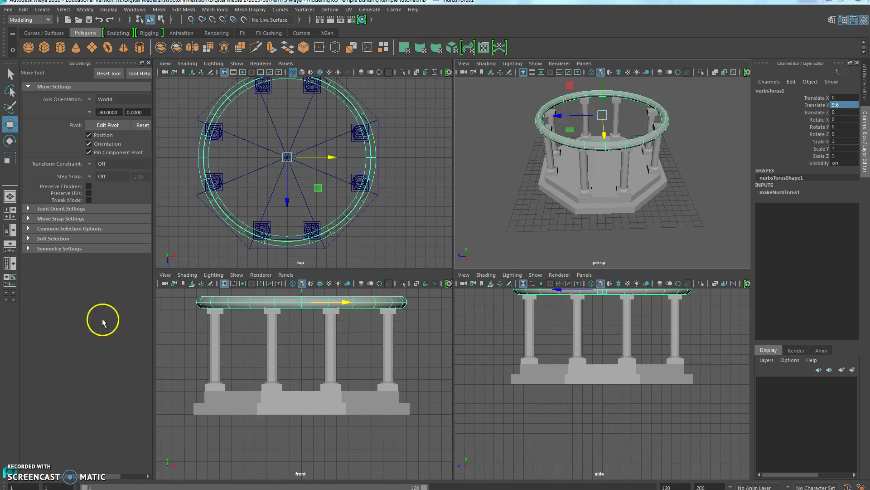
Select the torus's upper control vertices and raise them along Y
{"action": "right_click_drag", "start_coordinate": [254, 297], "coordinate": [204, 295]}
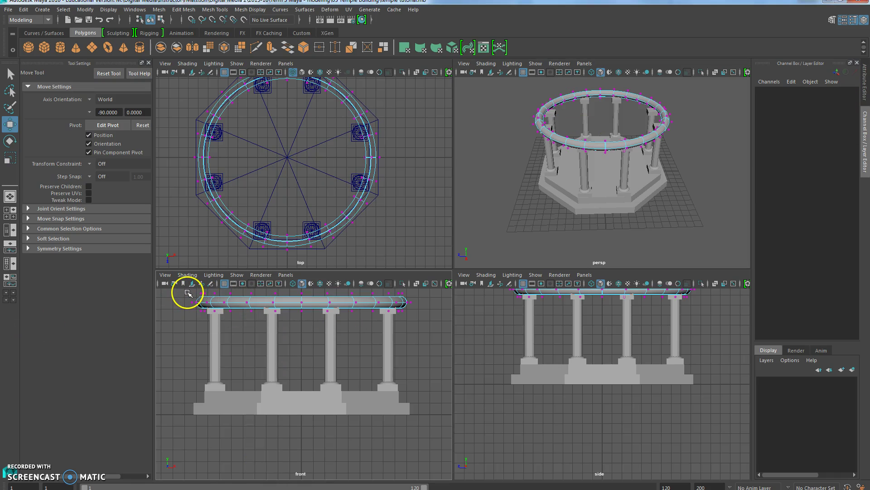
{"action": "left_click_drag", "start_coordinate": [188, 292], "coordinate": [417, 297]}
{"action": "scroll", "coordinate": [373, 306], "scroll_direction": "down", "scroll_amount": 3}
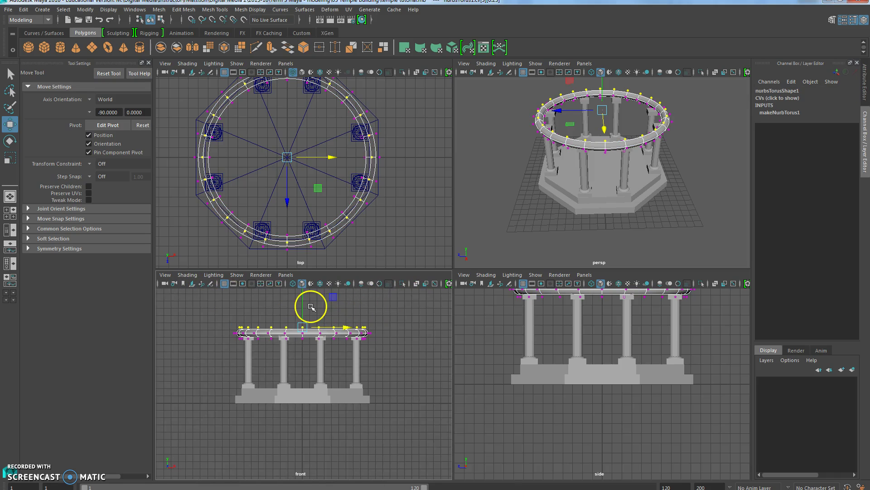
{"action": "left_click_drag", "start_coordinate": [304, 305], "coordinate": [304, 301]}
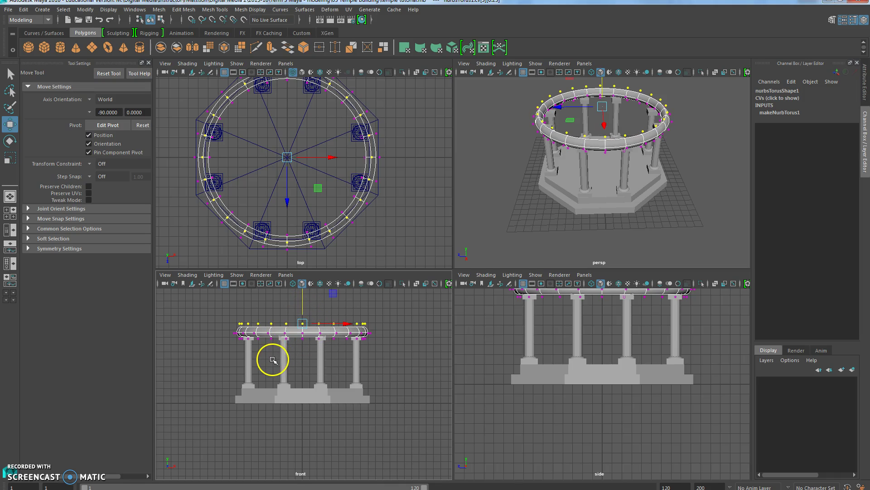
In wireframe view, fine-tune the raised CVs so the ring rises above the columns
{"action": "key", "text": "4"}
{"action": "scroll", "coordinate": [275, 355], "scroll_direction": "up", "scroll_amount": 3}
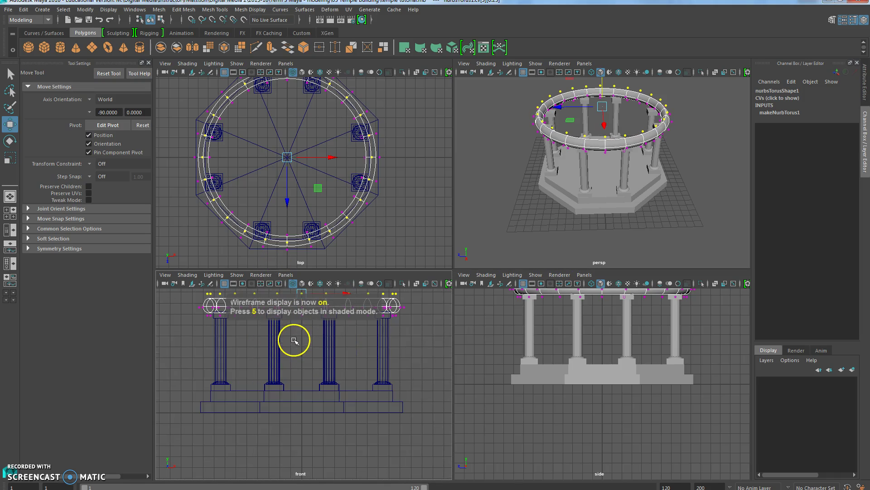
{"action": "scroll", "coordinate": [288, 359], "scroll_direction": "up", "scroll_amount": 5}
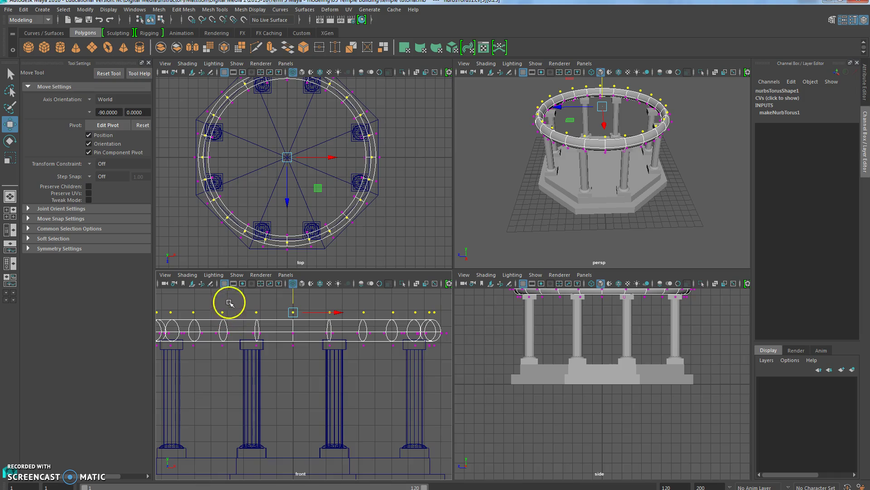
{"action": "left_click_drag", "start_coordinate": [293, 300], "coordinate": [295, 300]}
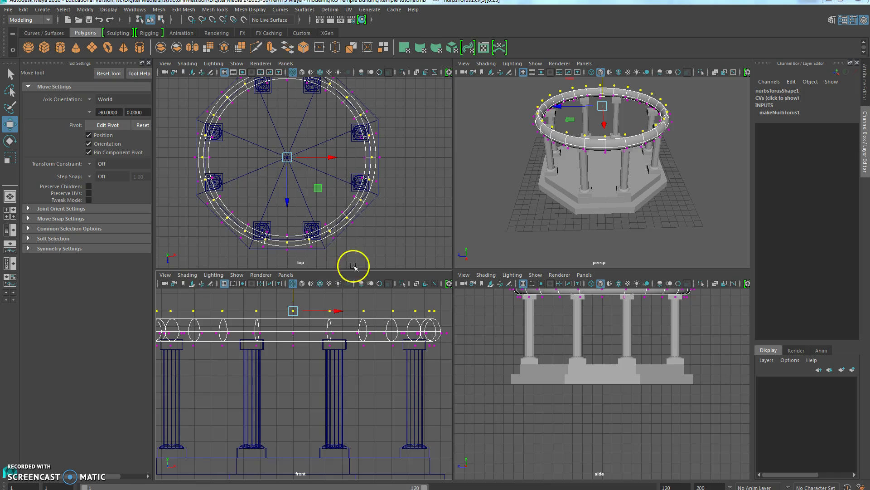
Create a NURBS half-sphere with End sweep 180 and radius 8.75 at the origin
{"action": "left_click", "coordinate": [42, 9]}
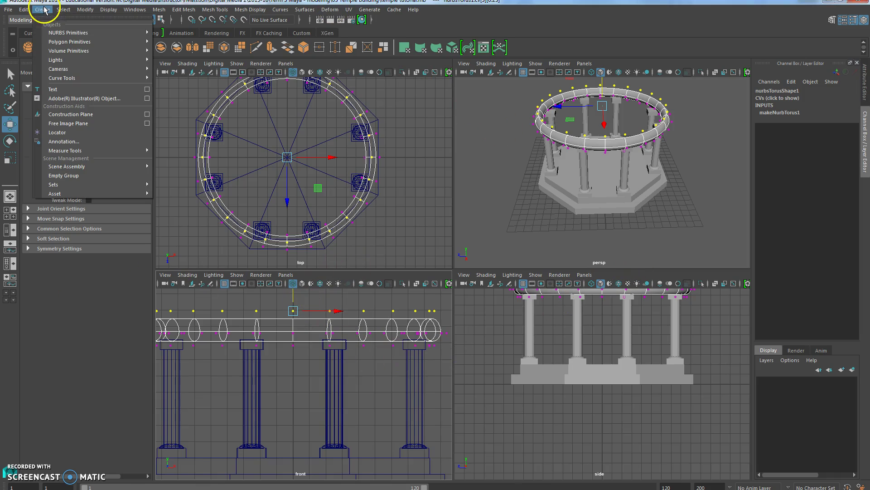
{"action": "mouse_move", "coordinate": [140, 32]}
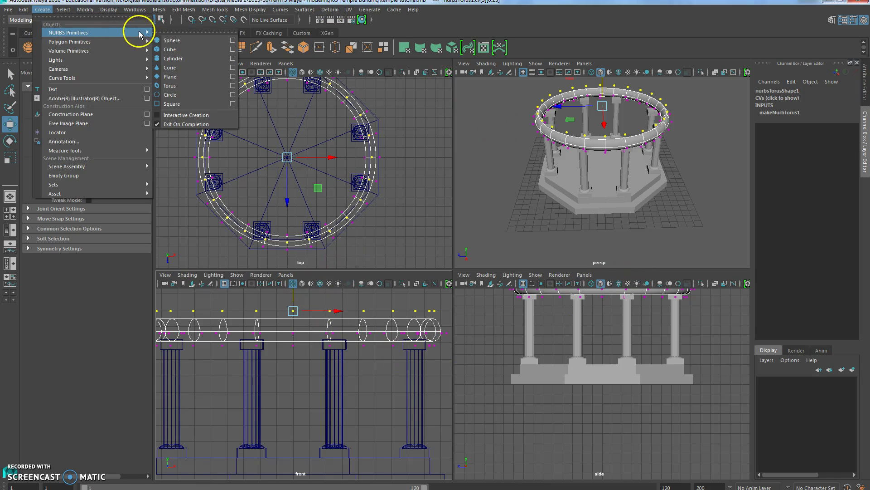
{"action": "left_click", "coordinate": [232, 40]}
{"action": "left_click", "coordinate": [166, 195]}
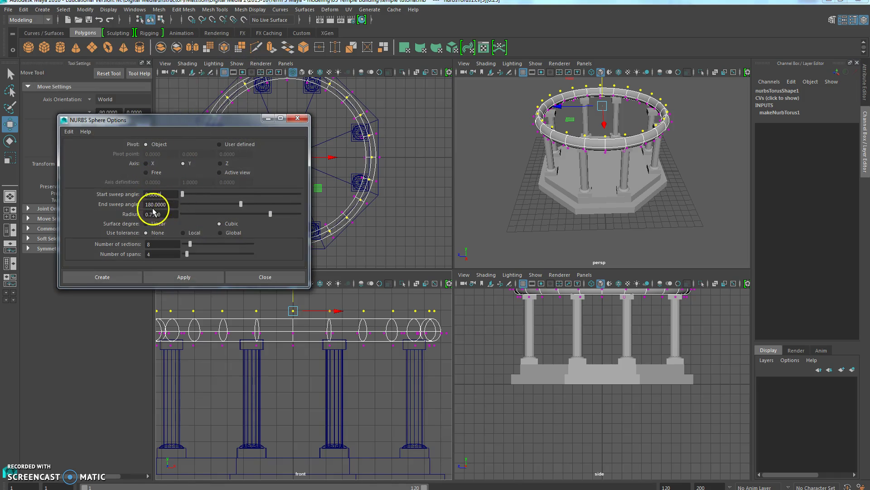
{"action": "double_click", "coordinate": [161, 214]}
{"action": "type", "text": "8"}
{"action": "left_click", "coordinate": [66, 215]}
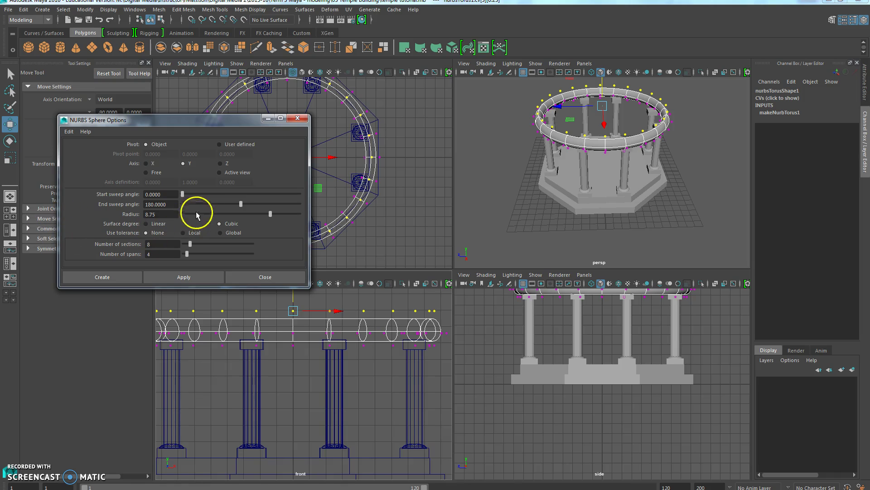
{"action": "left_click", "coordinate": [102, 277]}
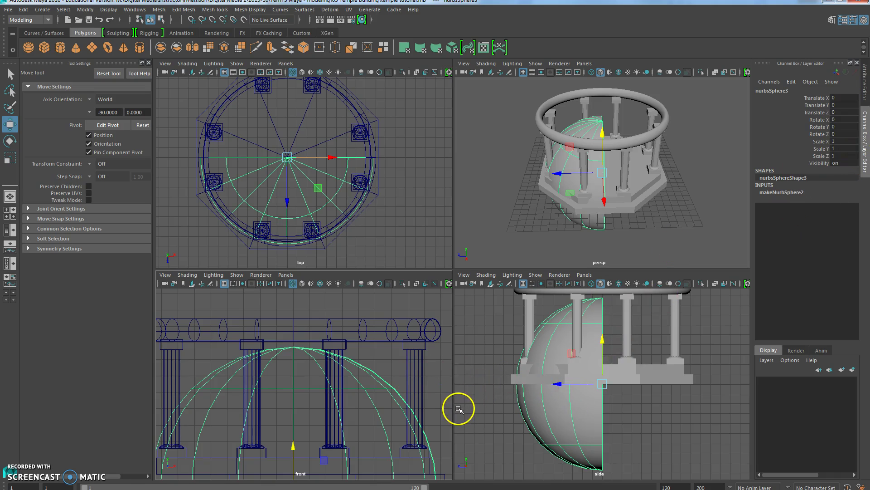
Rotate nurbsSphere3 to -90 on X so the half-sphere stands upright
{"action": "key", "text": "e"}
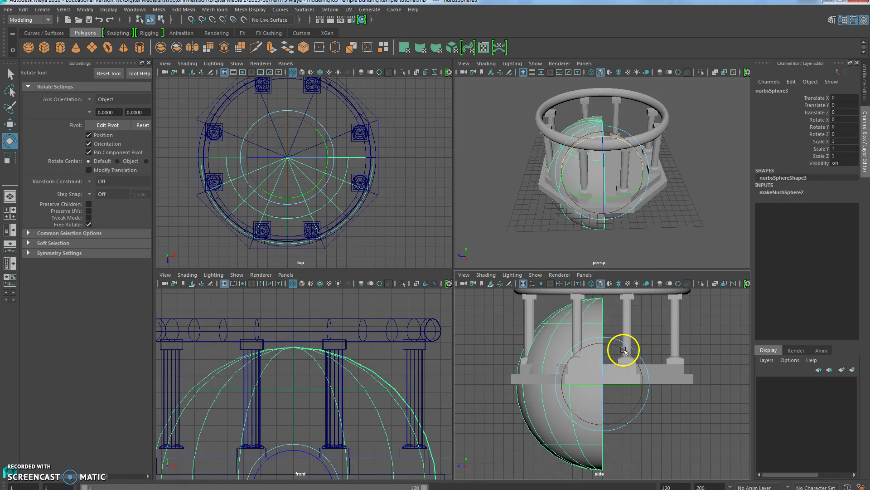
{"action": "left_click_drag", "start_coordinate": [631, 346], "coordinate": [647, 355]}
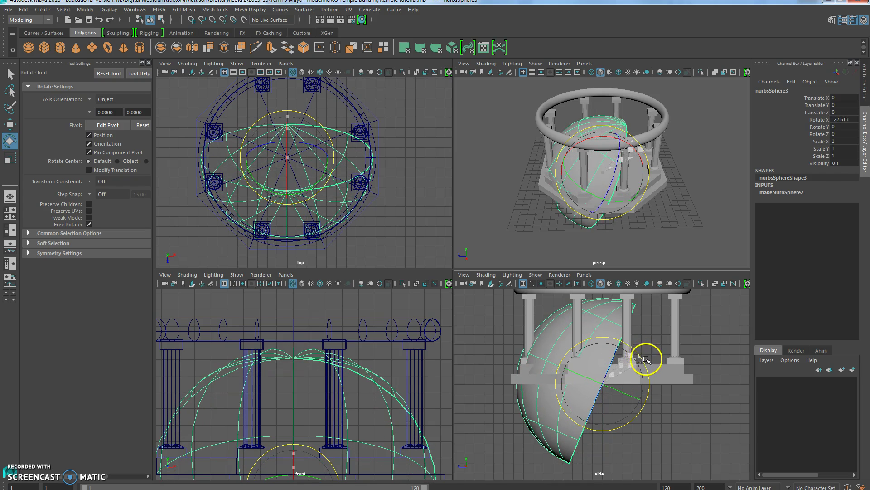
{"action": "double_click", "coordinate": [844, 120]}
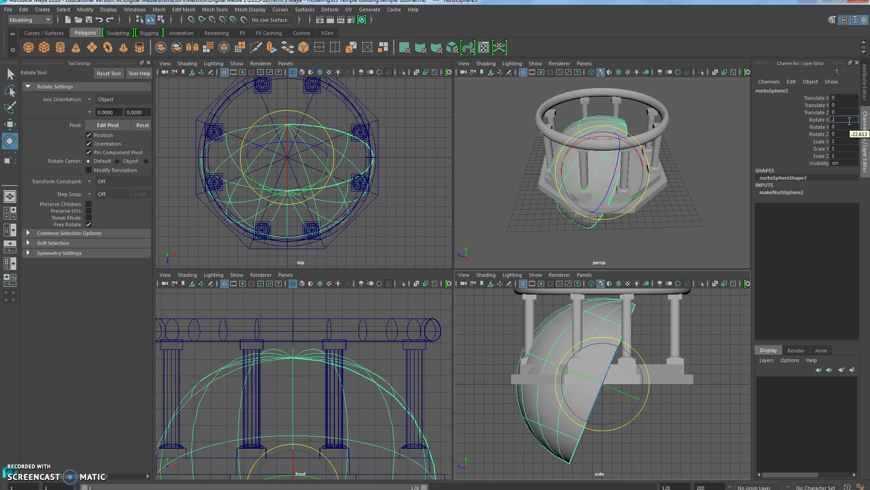
{"action": "type", "text": "-90"}
{"action": "key", "text": "Return"}
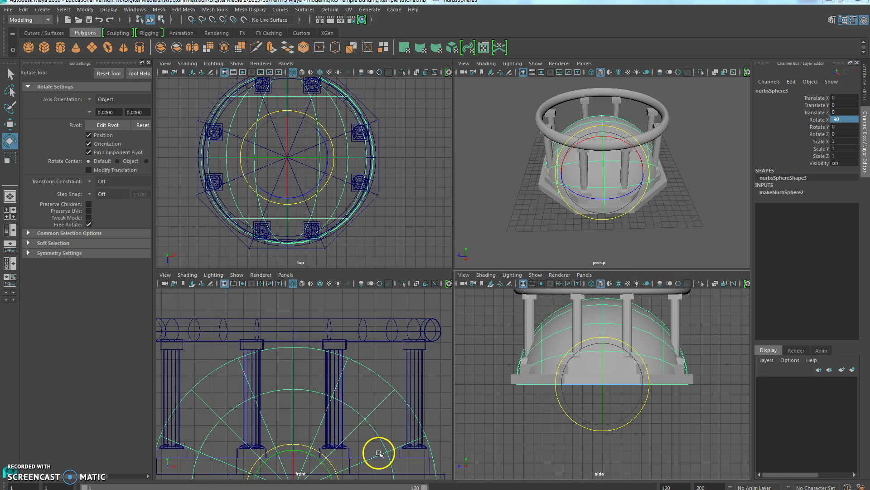
{"action": "left_click", "coordinate": [506, 414]}
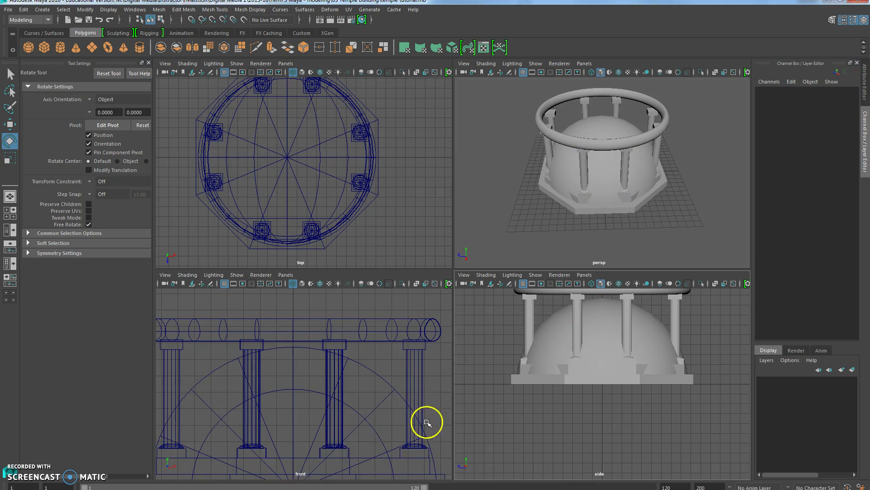
Raise the dome sphere onto the columns at Translate Y 10.426
{"action": "key", "text": "w"}
{"action": "left_click", "coordinate": [344, 404]}
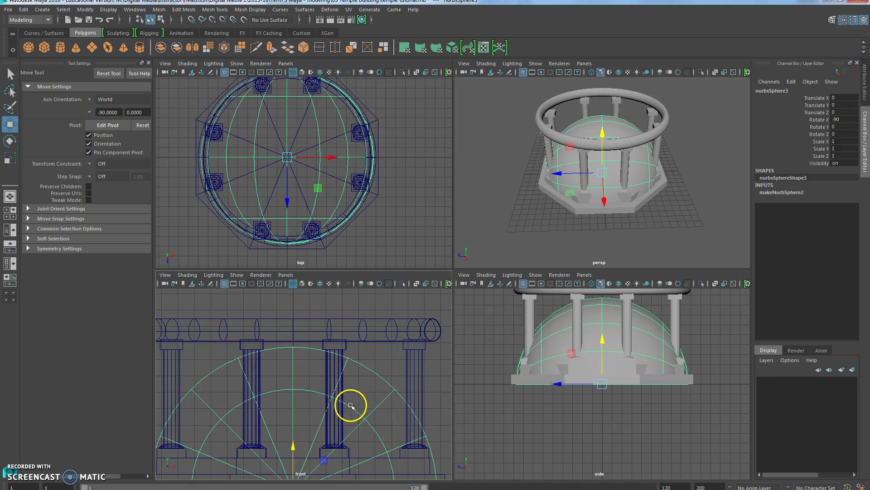
{"action": "left_click_drag", "start_coordinate": [292, 449], "coordinate": [309, 280]}
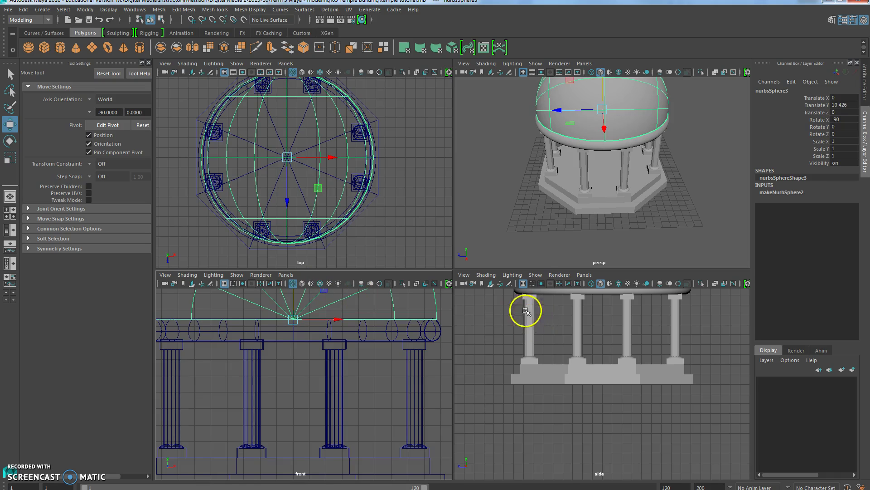
{"action": "left_click_drag", "start_coordinate": [578, 238], "coordinate": [544, 249], "text": "alt"}
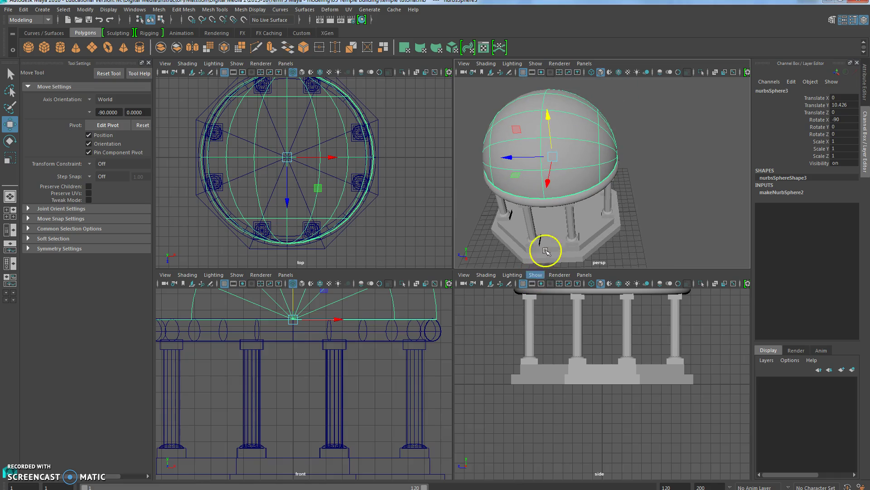
{"action": "key", "text": "super"}
{"action": "key", "text": "super"}
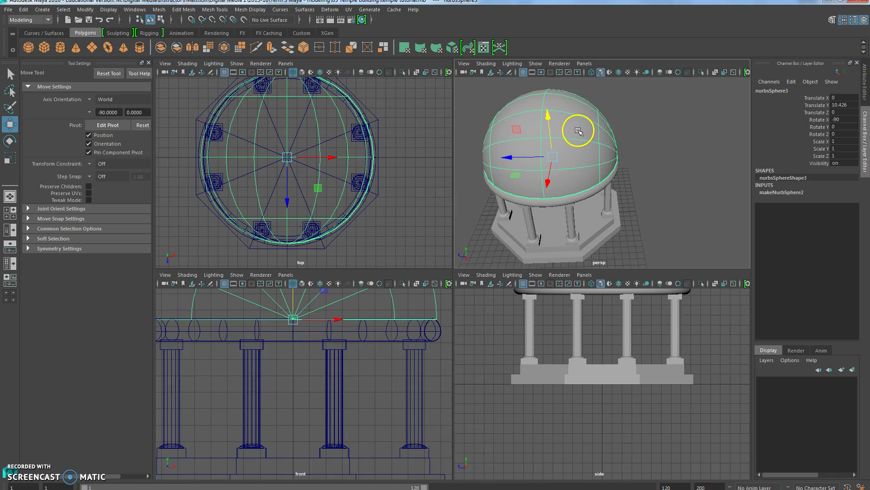
Flatten the dome to Scale Z 0.508 atop the torus ring
{"action": "key", "text": "r"}
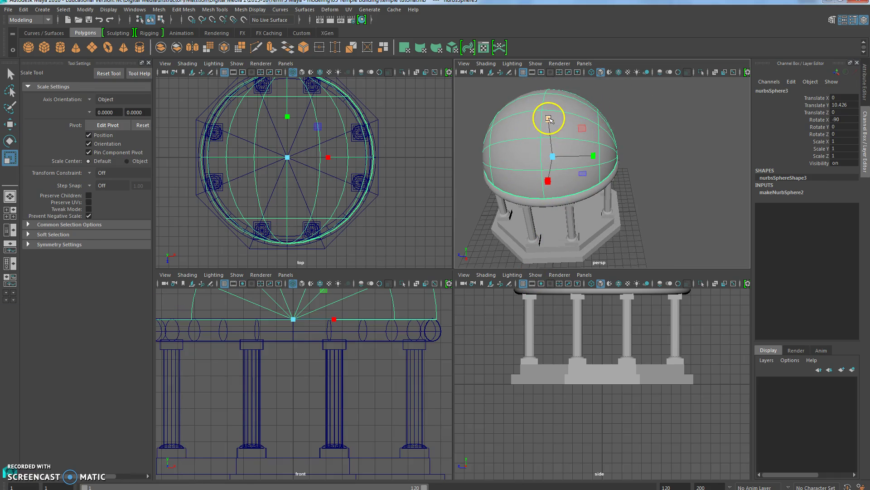
{"action": "left_click_drag", "start_coordinate": [548, 119], "coordinate": [551, 135]}
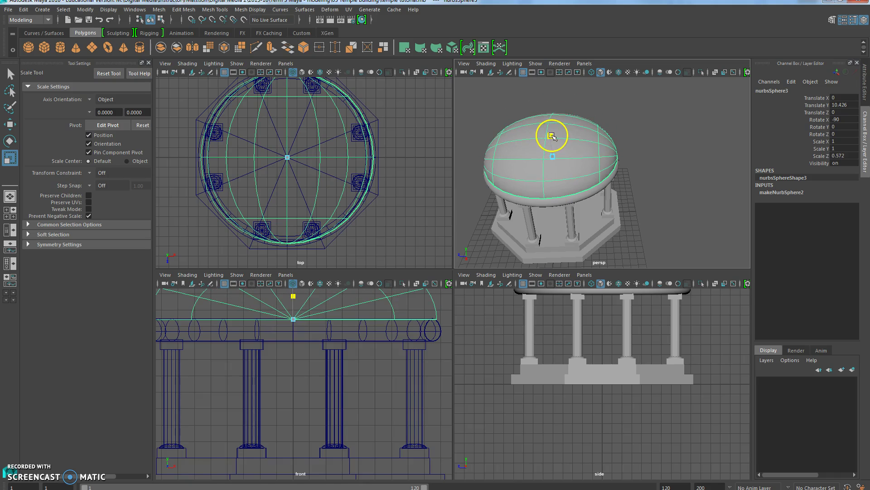
{"action": "left_click_drag", "start_coordinate": [509, 210], "coordinate": [521, 190], "text": "alt"}
{"action": "middle_click_drag", "start_coordinate": [521, 191], "coordinate": [523, 206], "text": "alt"}
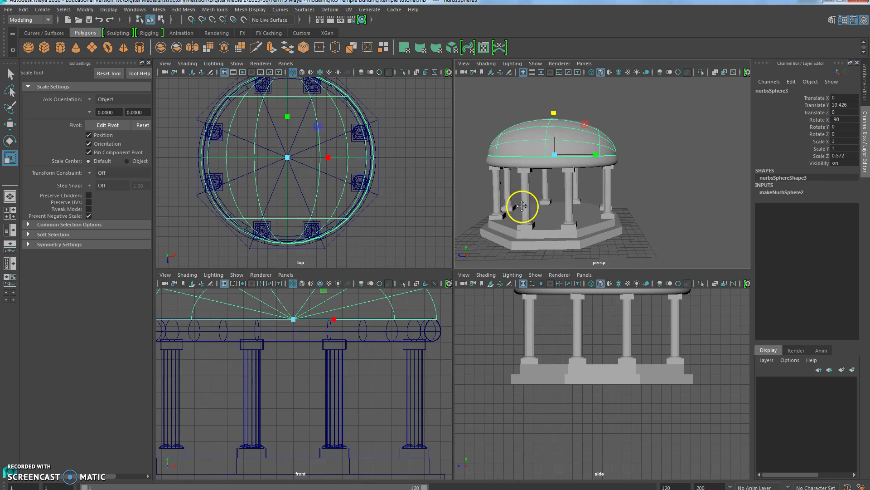
{"action": "left_click_drag", "start_coordinate": [553, 112], "coordinate": [552, 121]}
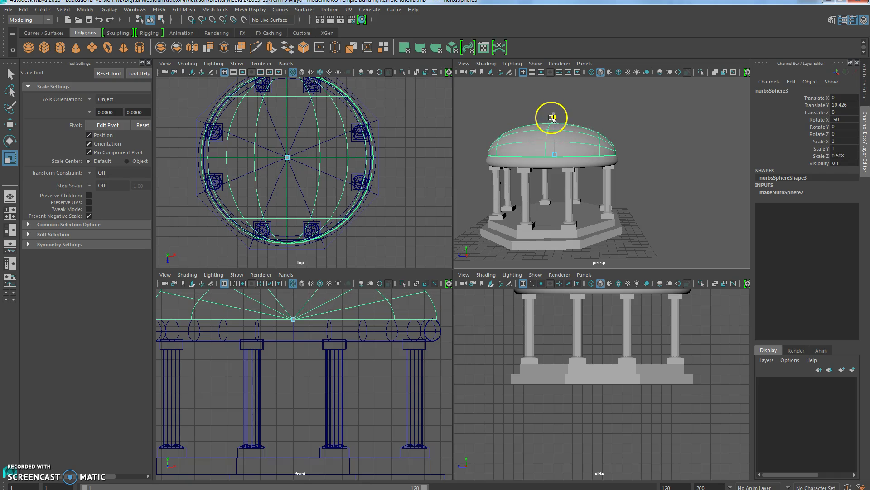
{"action": "left_click_drag", "start_coordinate": [550, 210], "coordinate": [490, 216], "text": "alt"}
{"action": "left_click_drag", "start_coordinate": [607, 208], "coordinate": [557, 217], "text": "alt"}
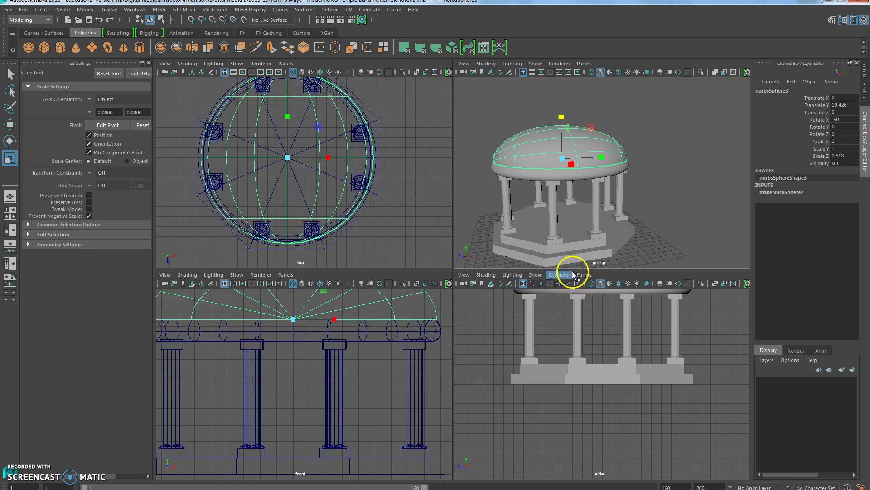
{"action": "left_click_drag", "start_coordinate": [554, 251], "coordinate": [508, 241], "text": "alt"}
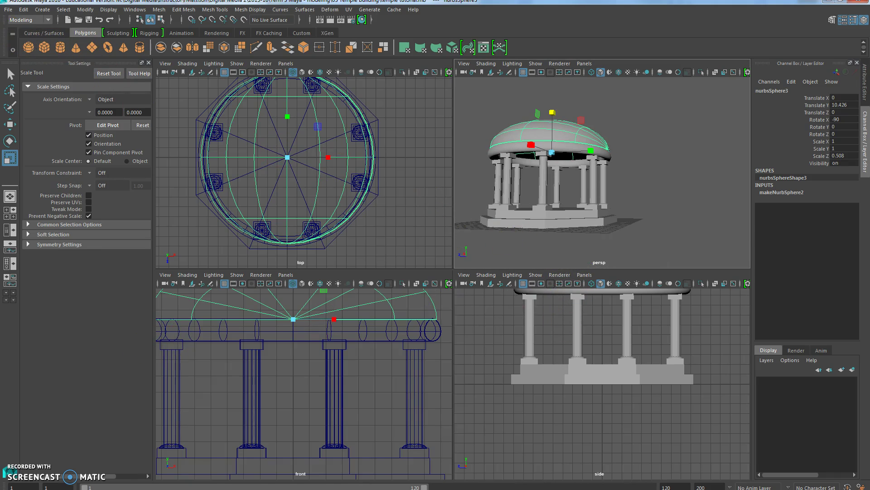
{"action": "left_click", "coordinate": [5, 8]}
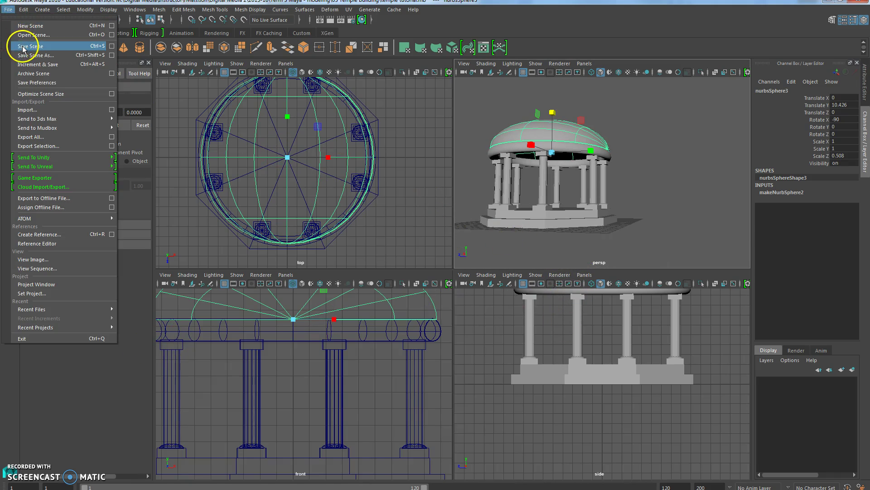
Save the temple scene so far
{"action": "left_click", "coordinate": [41, 39]}
{"action": "key", "text": "r"}
{"action": "mouse_move", "coordinate": [540, 219]}
{"action": "left_mouse_down", "text": "alt"}
{"action": "mouse_move", "coordinate": [497, 245]}
{"action": "mouse_move", "coordinate": [556, 217]}
{"action": "left_mouse_up", "text": "alt"}
Create a default polygon torus, radius 1 and section radius 0.5
{"action": "left_click", "coordinate": [43, 9]}
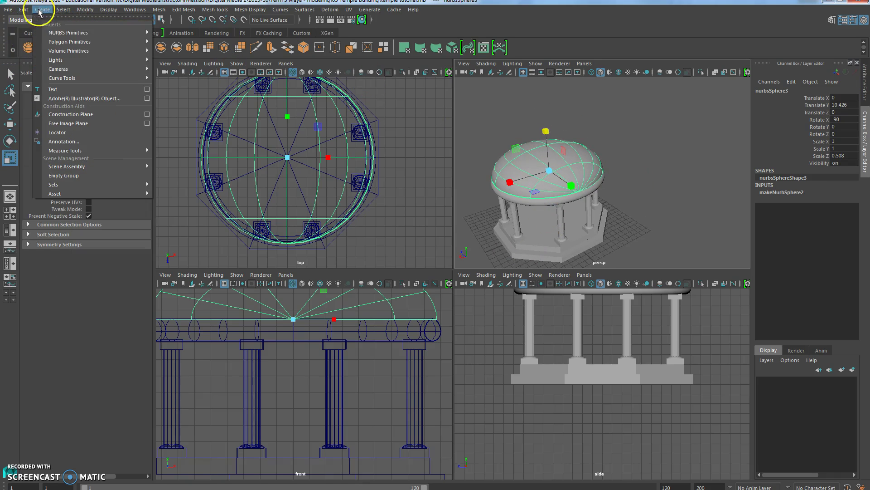
{"action": "mouse_move", "coordinate": [73, 33]}
{"action": "mouse_move", "coordinate": [134, 41]}
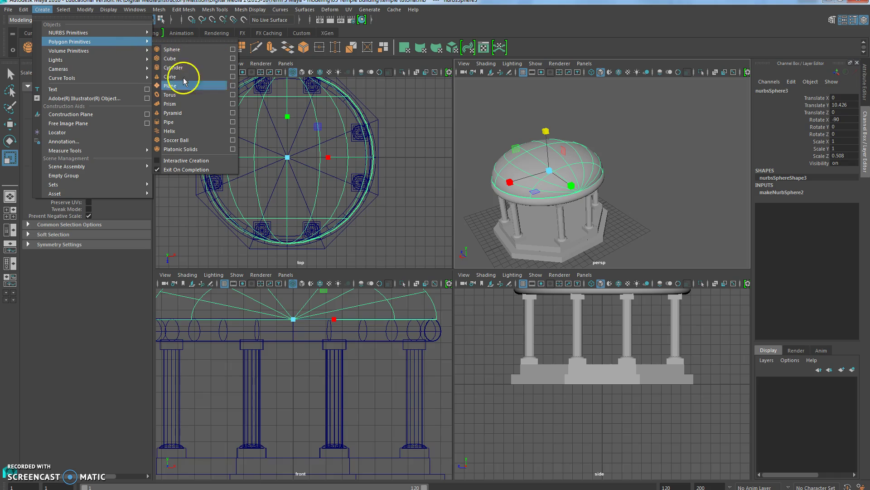
{"action": "left_click", "coordinate": [231, 94]}
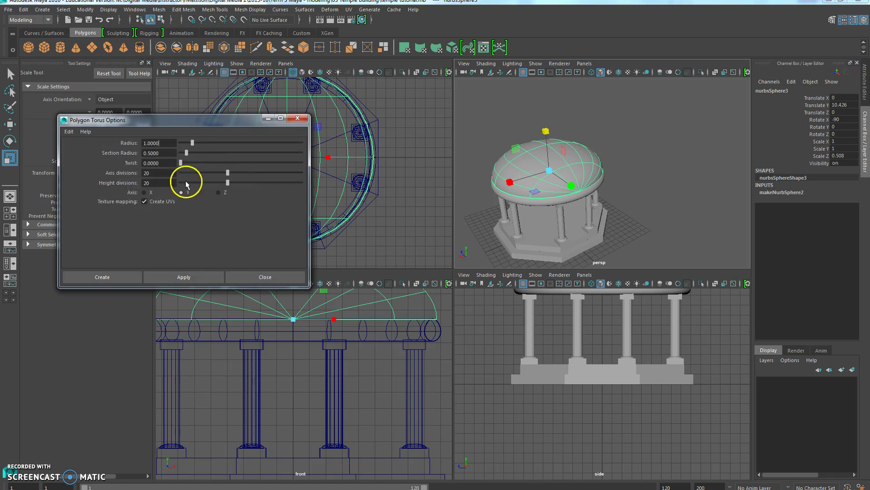
{"action": "left_click", "coordinate": [102, 276]}
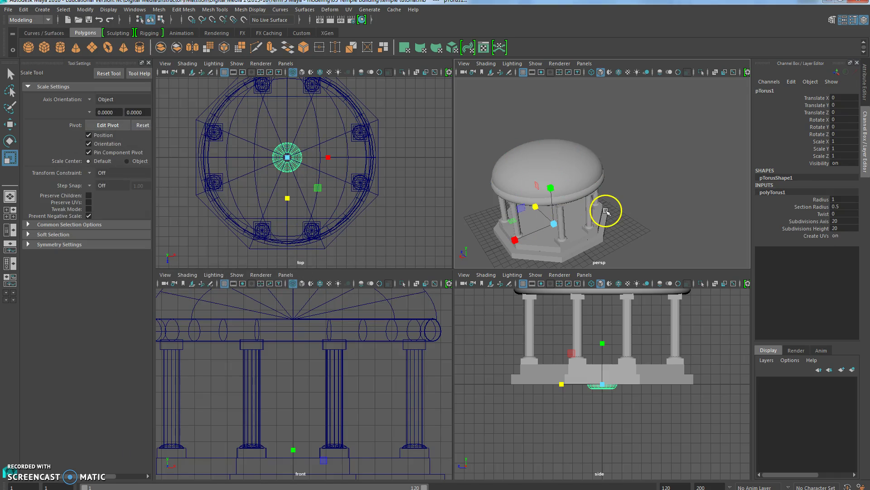
Raise pTorus1 to Translate Y 14.802 on top of the dome
{"action": "key", "text": "w"}
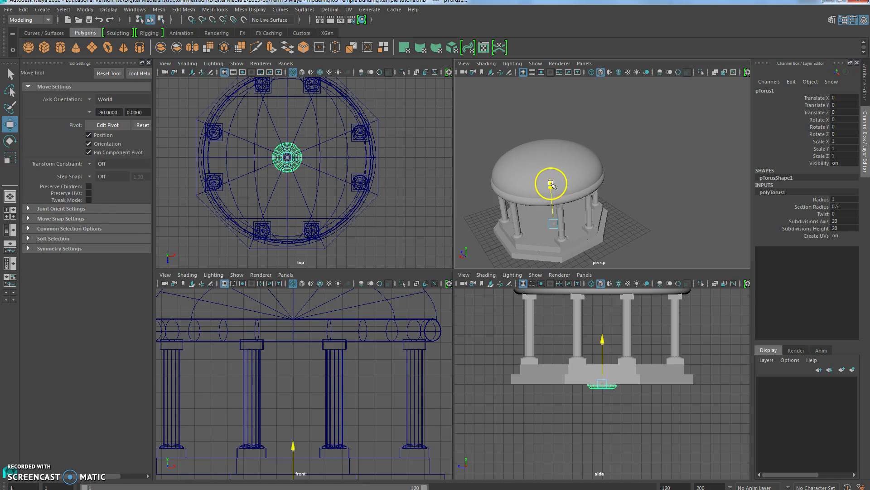
{"action": "left_click_drag", "start_coordinate": [549, 182], "coordinate": [543, 94]}
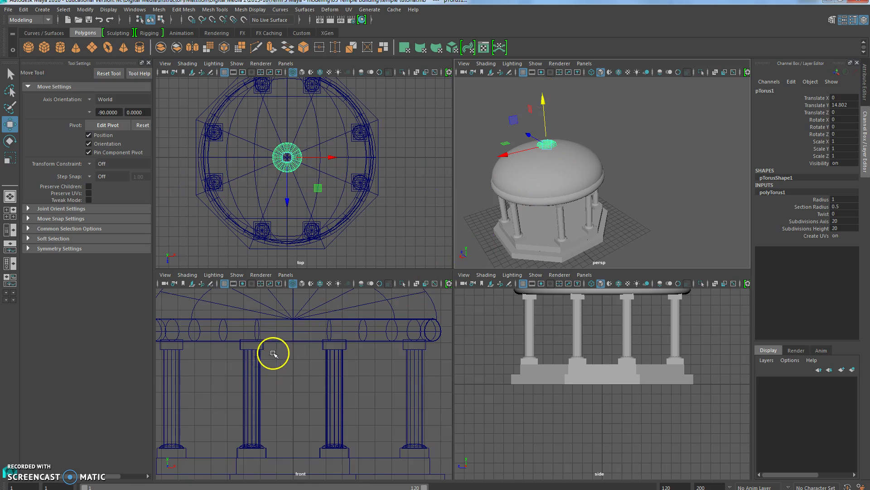
{"action": "key", "text": "f"}
{"action": "scroll", "coordinate": [291, 369], "scroll_direction": "down", "scroll_amount": 3}
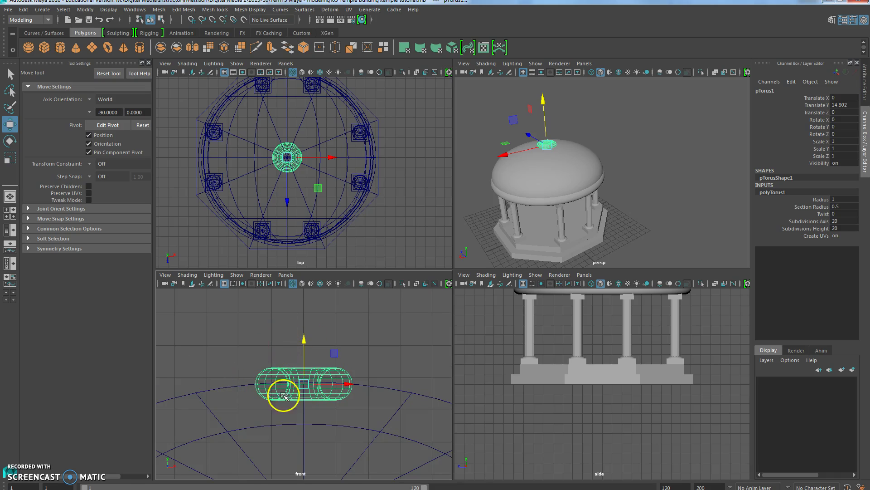
{"action": "key", "text": "r"}
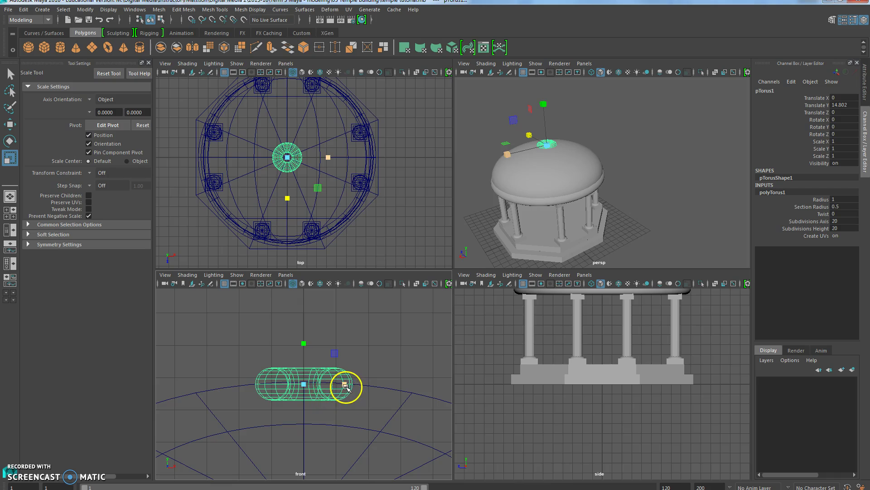
{"action": "left_click_drag", "start_coordinate": [346, 387], "coordinate": [350, 388]}
{"action": "key", "text": "ctrl+z"}
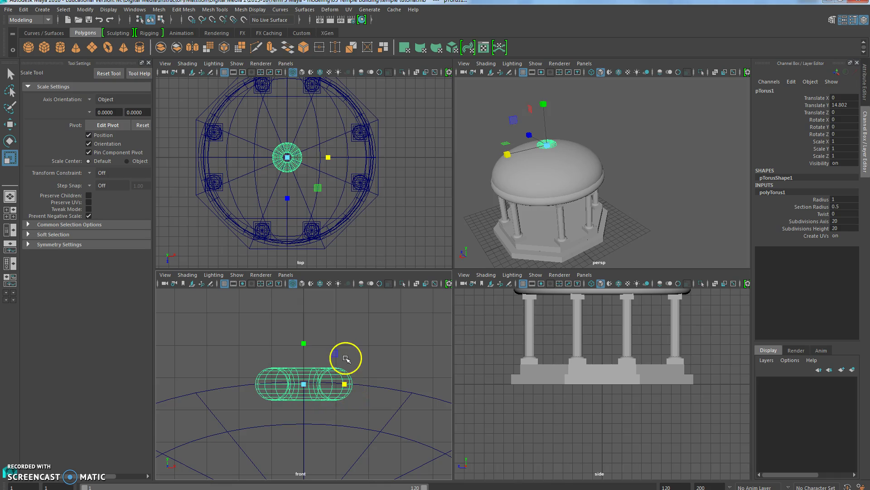
Add a polygon sphere, lift it onto the dome top and scale it uniformly to 1.178
{"action": "left_click", "coordinate": [28, 47]}
{"action": "key", "text": "w"}
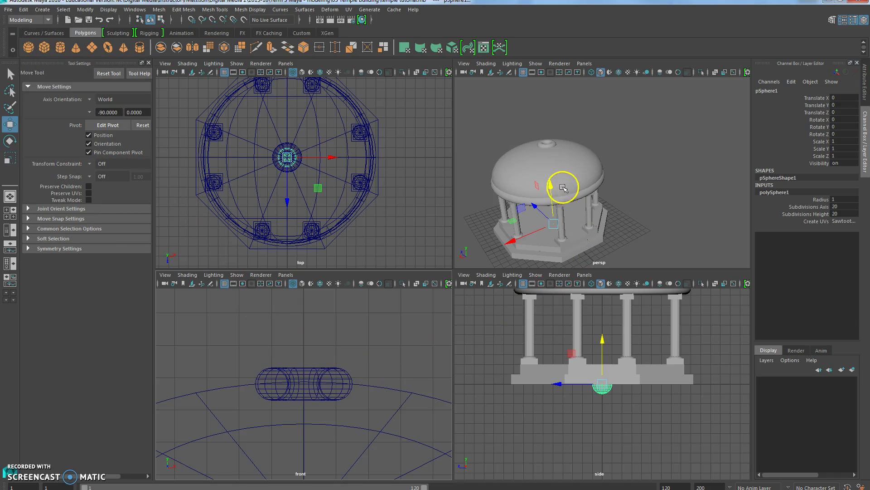
{"action": "left_click_drag", "start_coordinate": [549, 186], "coordinate": [533, 92]}
{"action": "left_click_drag", "start_coordinate": [301, 317], "coordinate": [301, 325]}
{"action": "key", "text": "r"}
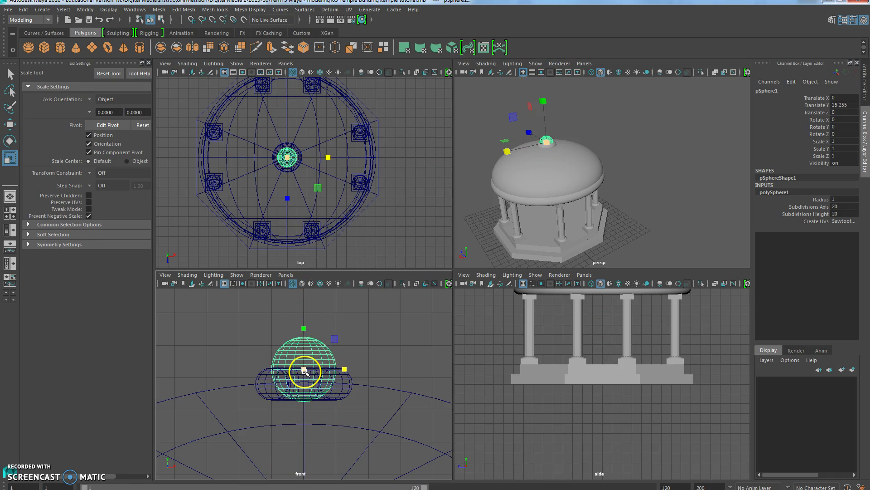
{"action": "left_click_drag", "start_coordinate": [304, 369], "coordinate": [317, 372]}
Lower the sphere into the torus at Translate Y 14.798 and save the scene
{"action": "left_click_drag", "start_coordinate": [481, 294], "coordinate": [567, 182], "text": "alt"}
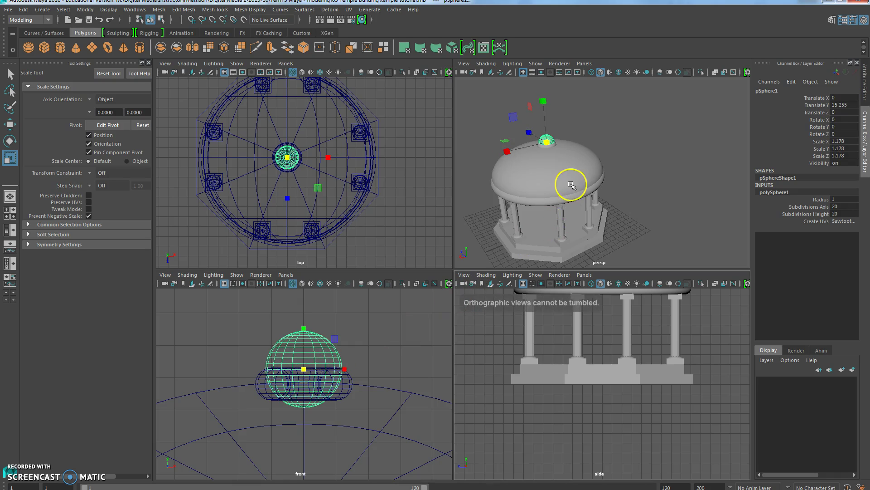
{"action": "scroll", "coordinate": [569, 174], "scroll_direction": "up", "scroll_amount": 6}
{"action": "scroll", "coordinate": [535, 220], "scroll_direction": "down", "scroll_amount": 3}
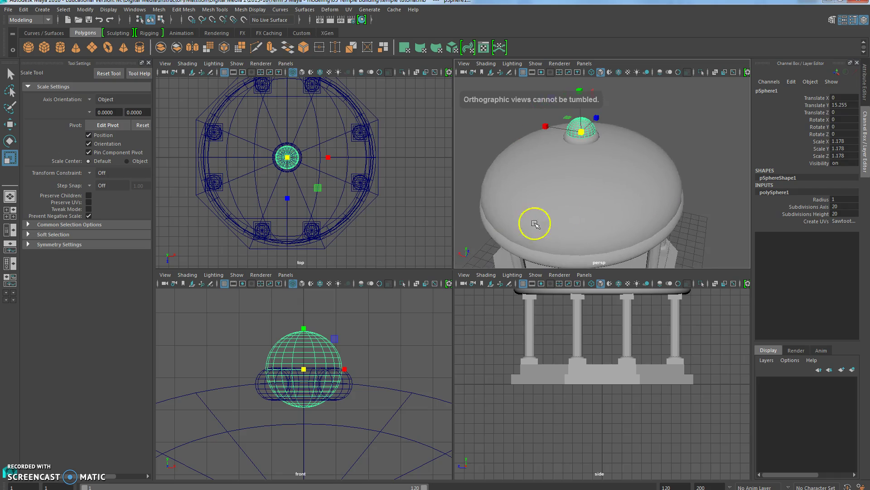
{"action": "scroll", "coordinate": [553, 208], "scroll_direction": "up", "scroll_amount": 3}
{"action": "middle_click_drag", "start_coordinate": [553, 208], "coordinate": [581, 217], "text": "alt"}
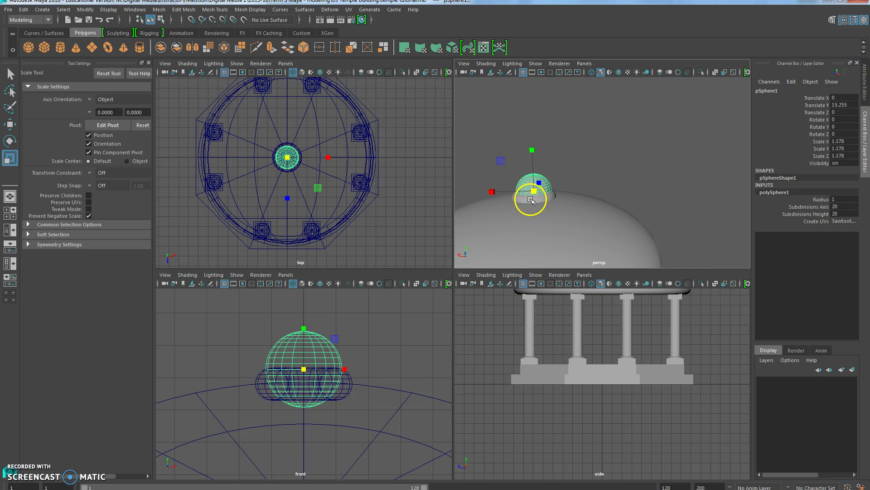
{"action": "key", "text": "w"}
{"action": "left_click_drag", "start_coordinate": [529, 153], "coordinate": [532, 157]}
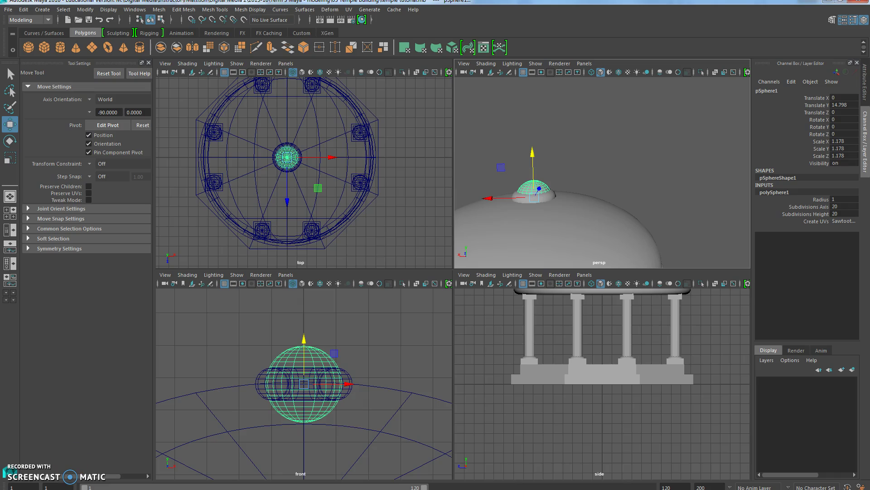
{"action": "left_click", "coordinate": [15, 8]}
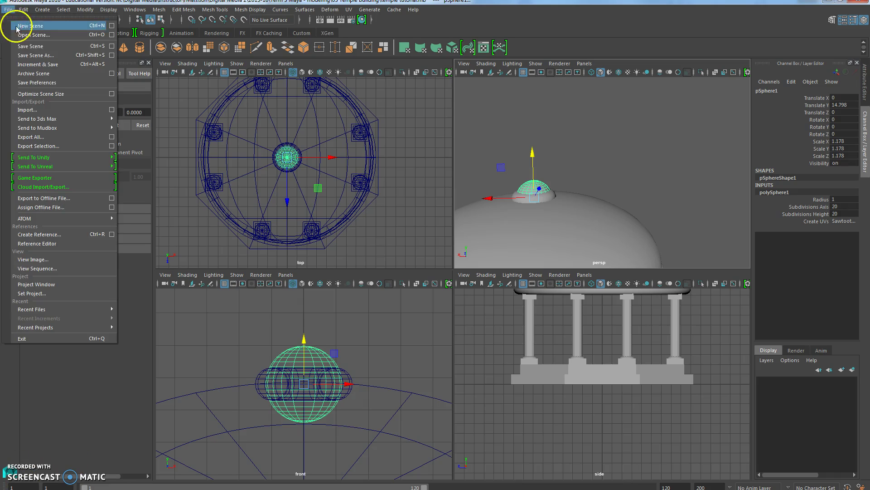
{"action": "left_click", "coordinate": [23, 42]}
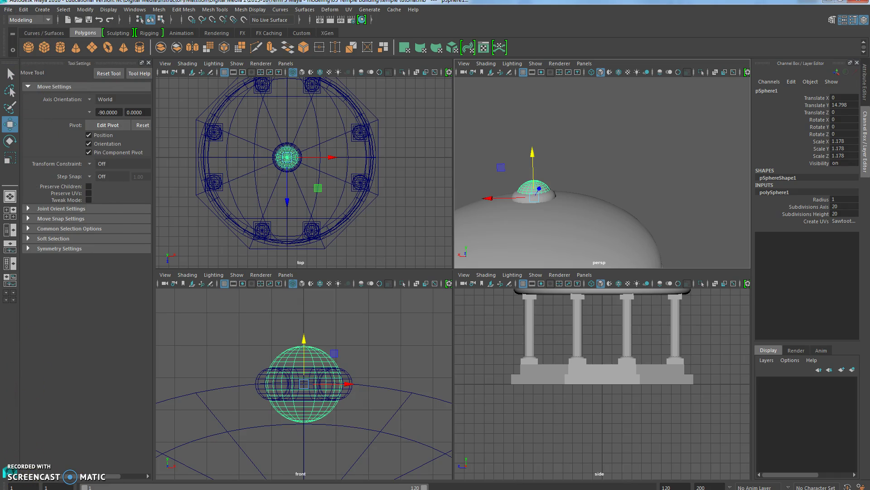